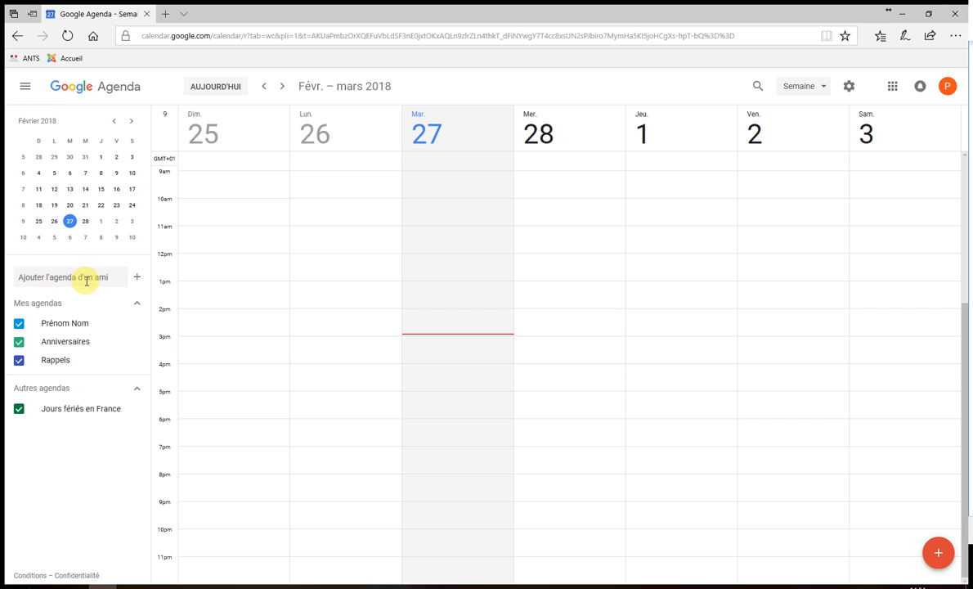
# Create a new calendar named Vacances without a description, in the (GMT+01:00) Paris time zone, and return to the week view
pyautogui.click(138, 280)
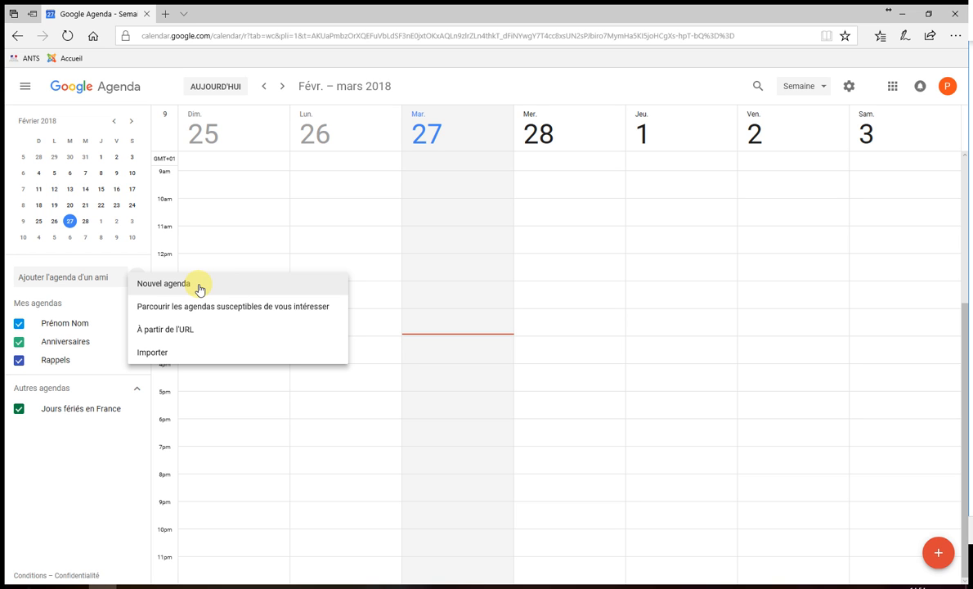
pyautogui.click(250, 281)
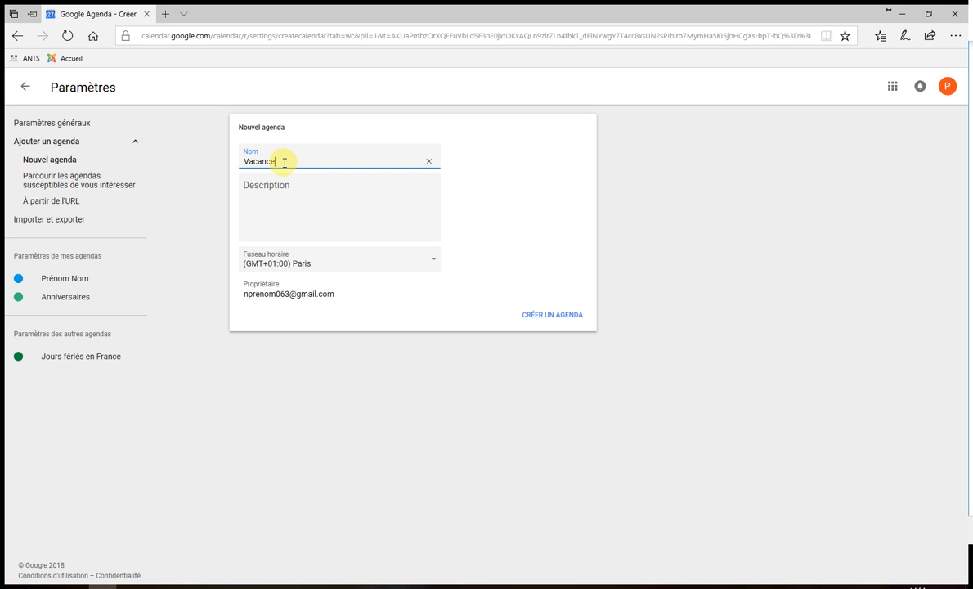
pyautogui.click(265, 199)
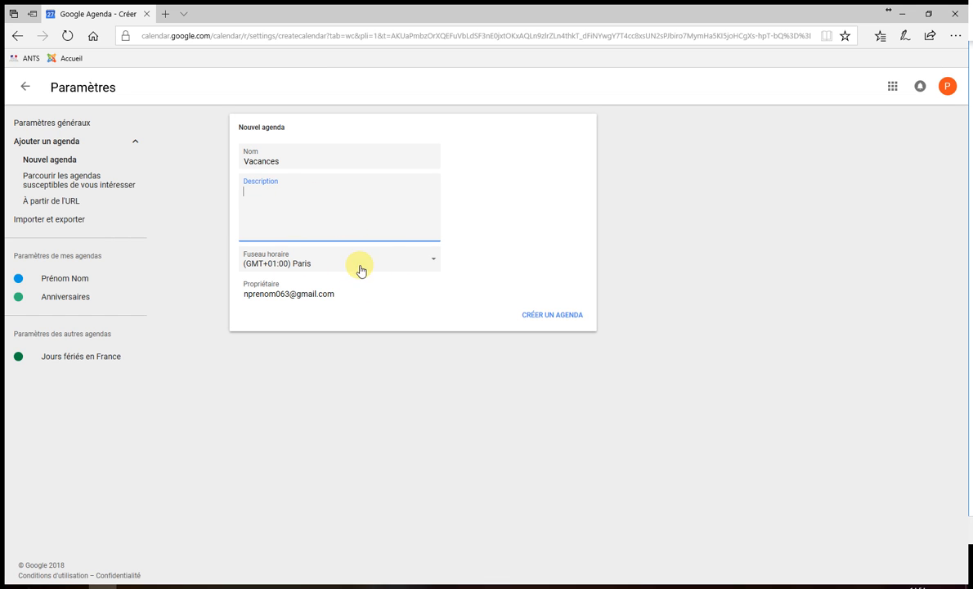
pyautogui.click(547, 319)
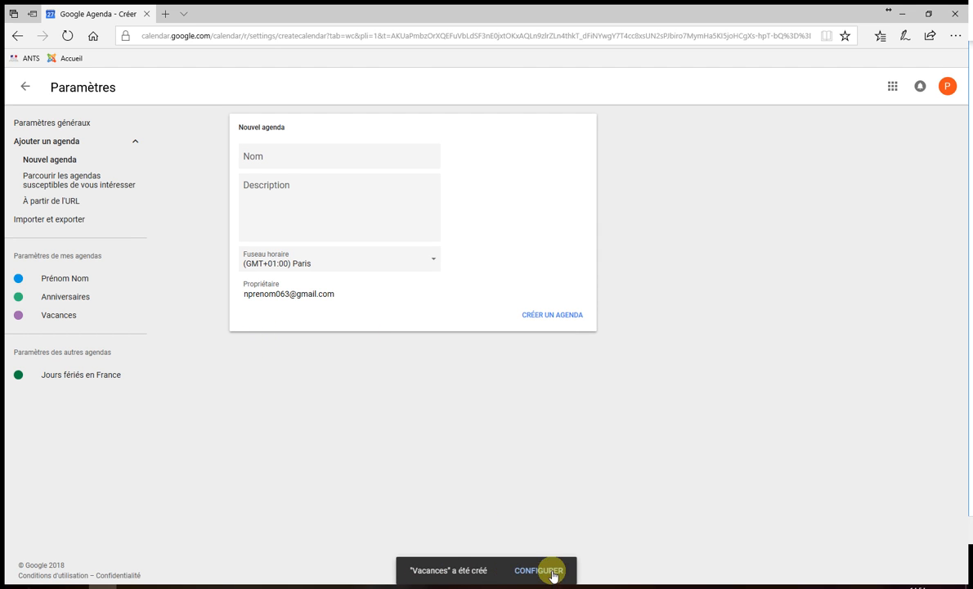
pyautogui.click(21, 89)
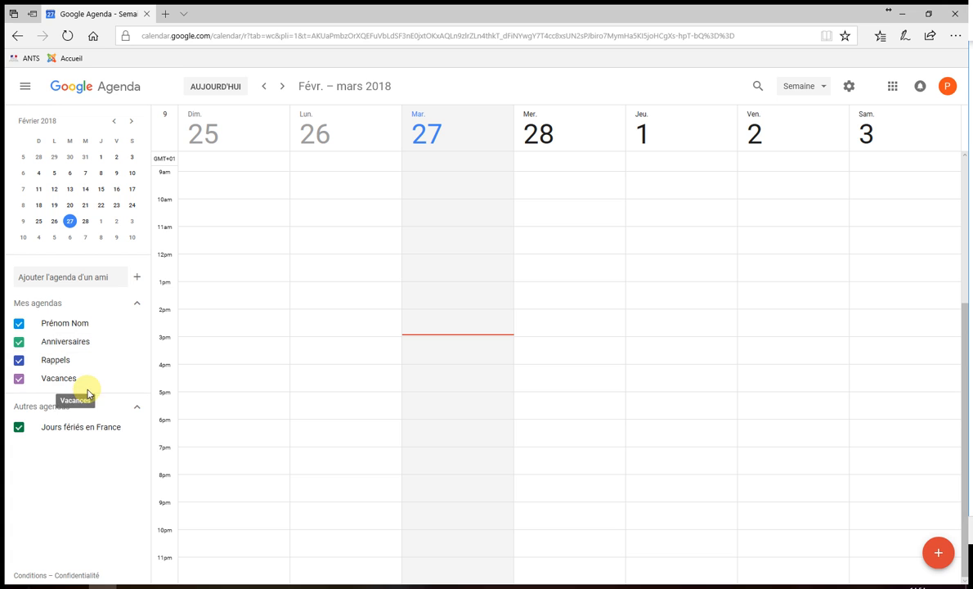
# Toggle the display of the Rappels and Vacances calendars, and hide and restore the calendar's side panel
pyautogui.moveTo(78, 385)
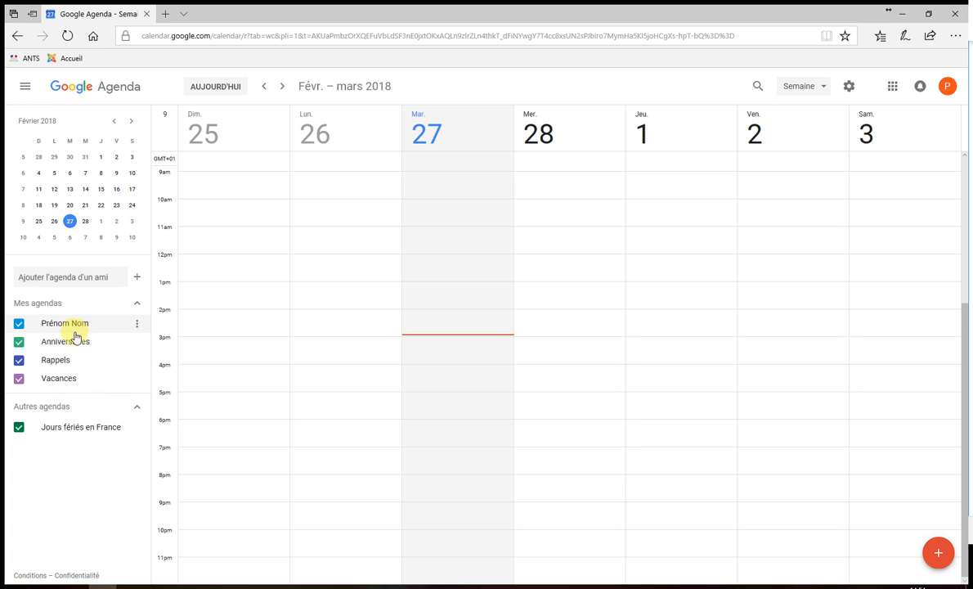
pyautogui.click(18, 360)
pyautogui.click(19, 378)
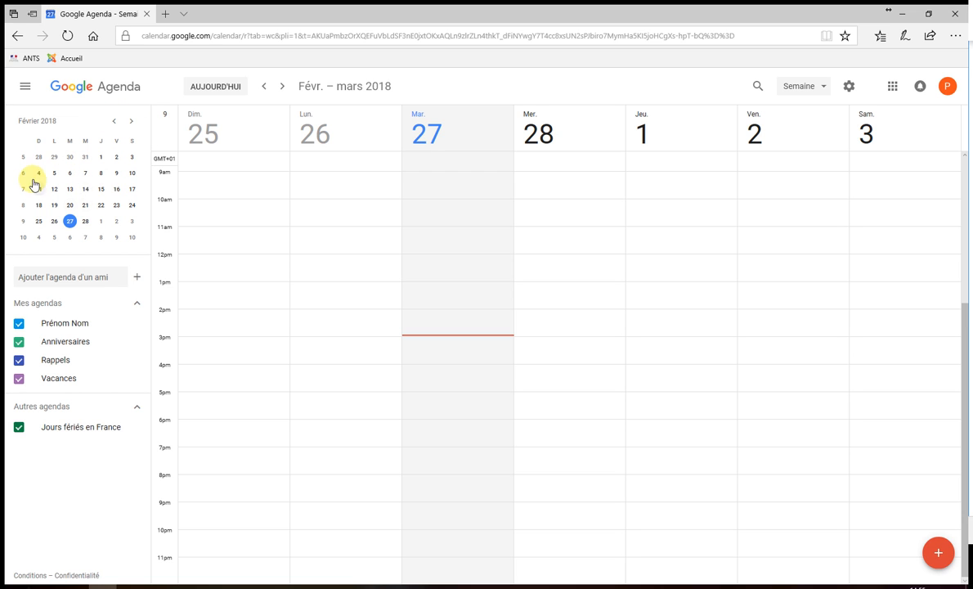
pyautogui.click(23, 90)
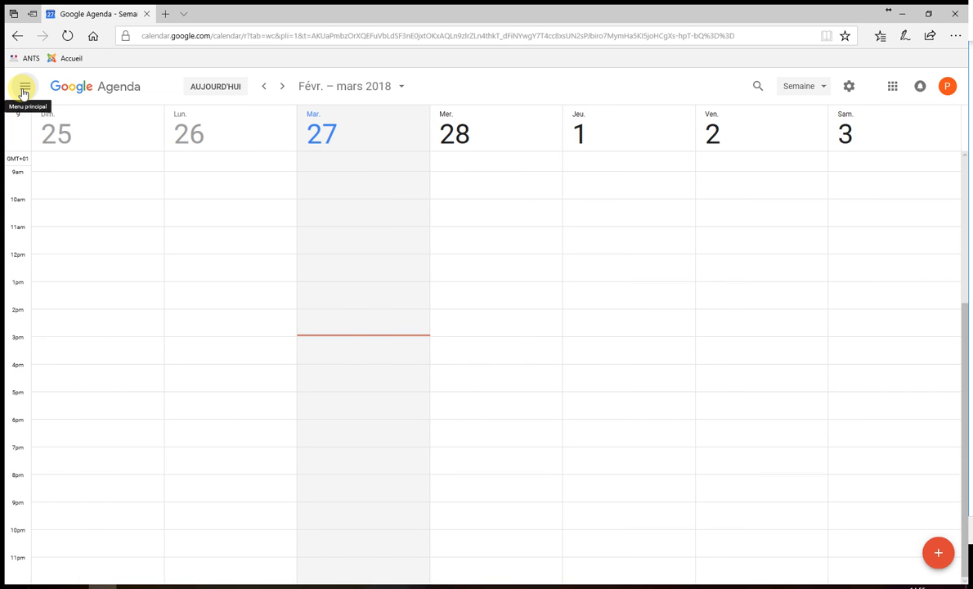
pyautogui.click(23, 88)
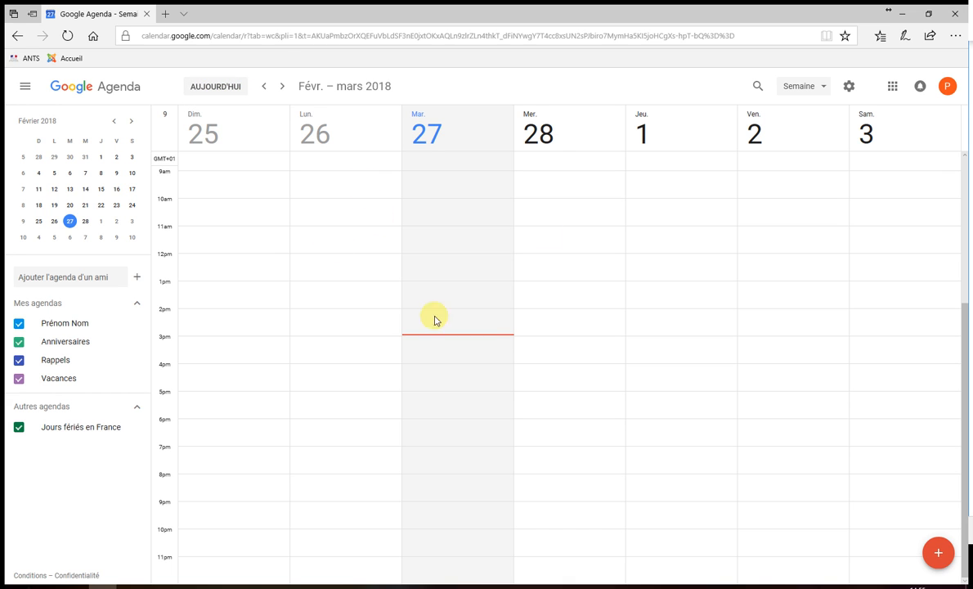
# Browse to 13 March 2018 in the mini calendar and return to today's date
pyautogui.click(131, 121)
pyautogui.click(70, 189)
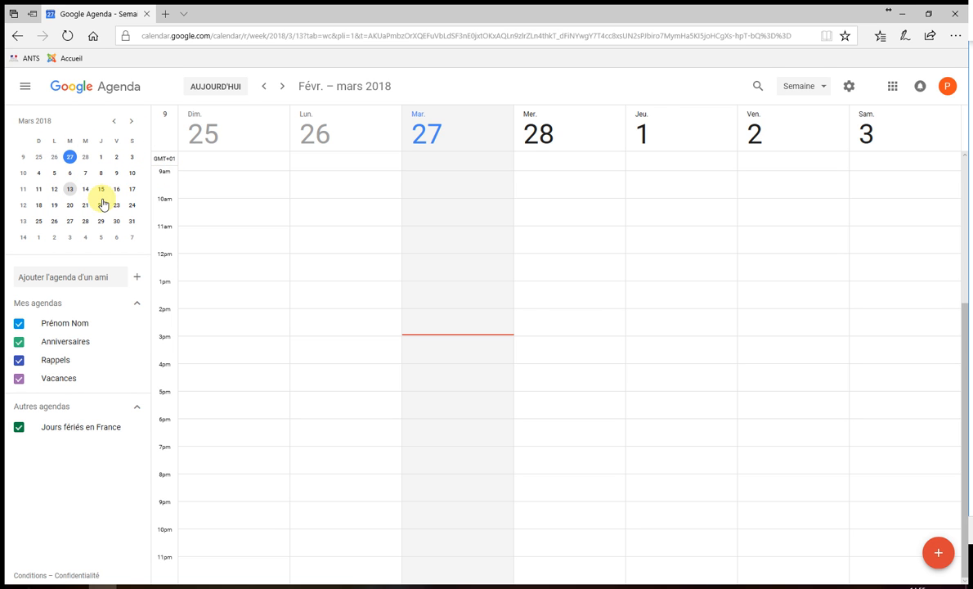
pyautogui.click(225, 92)
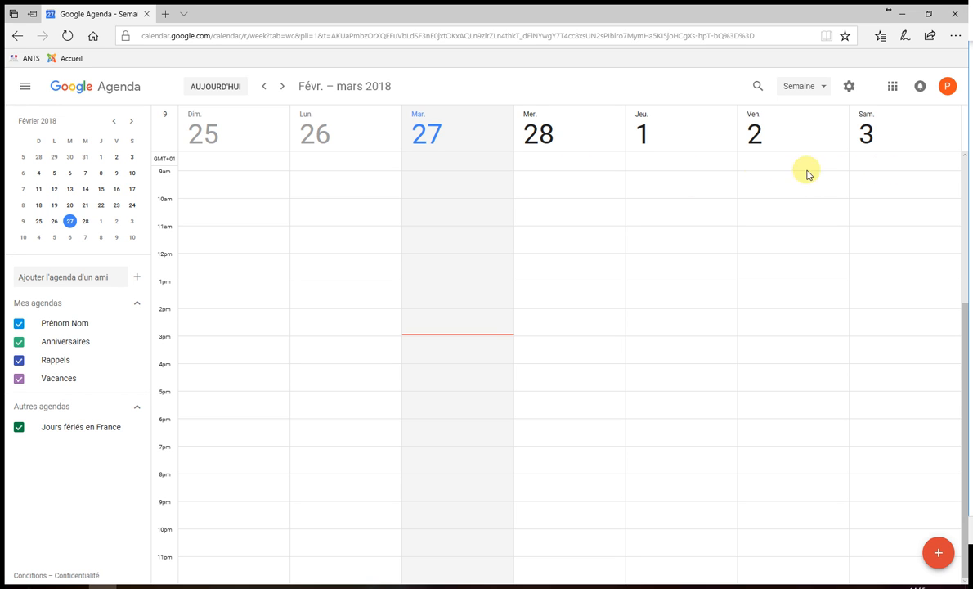
# View the calendar by Jour, by Semaine and by Mois
pyautogui.click(826, 92)
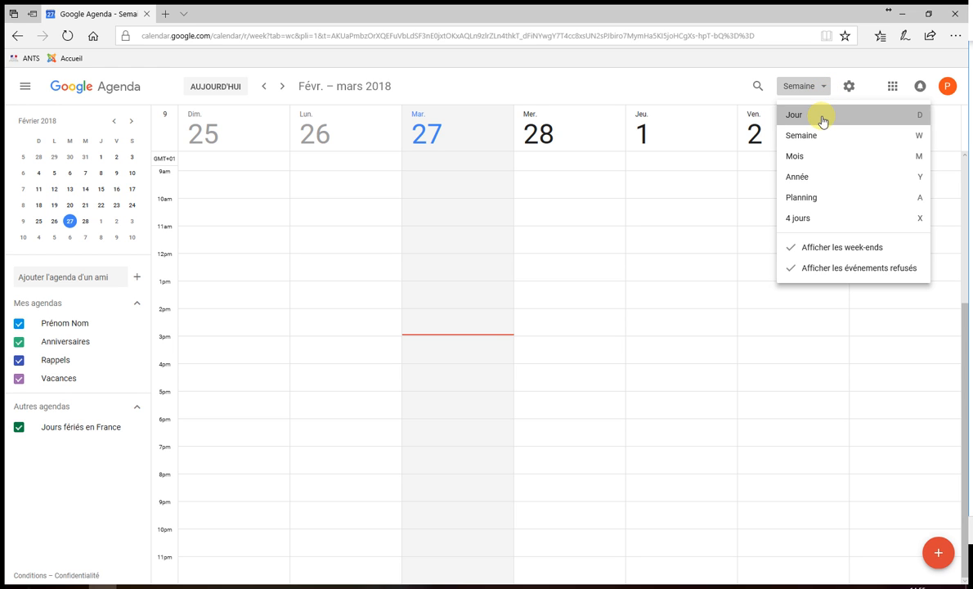
pyautogui.click(823, 121)
pyautogui.click(822, 92)
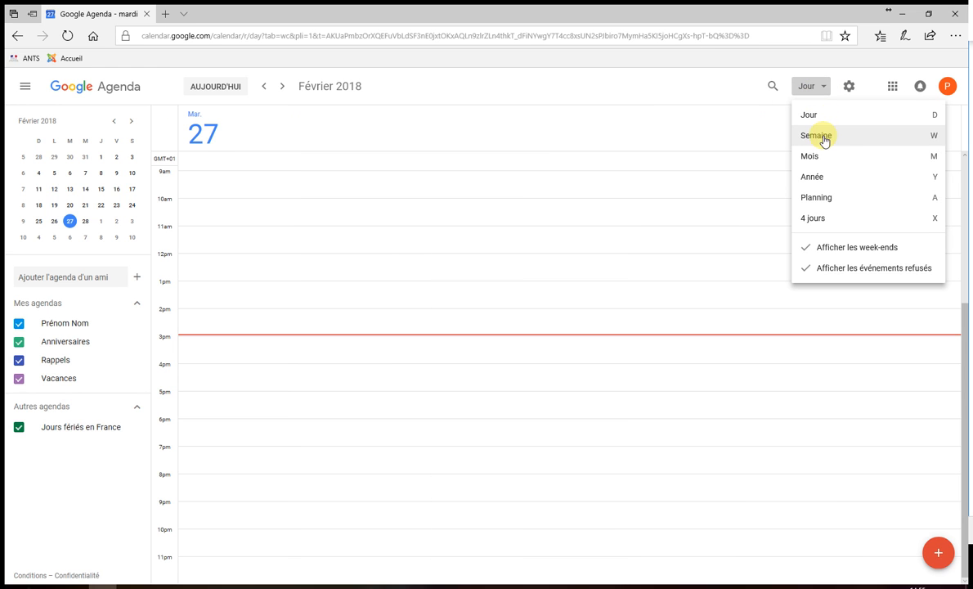
pyautogui.click(823, 140)
pyautogui.click(823, 92)
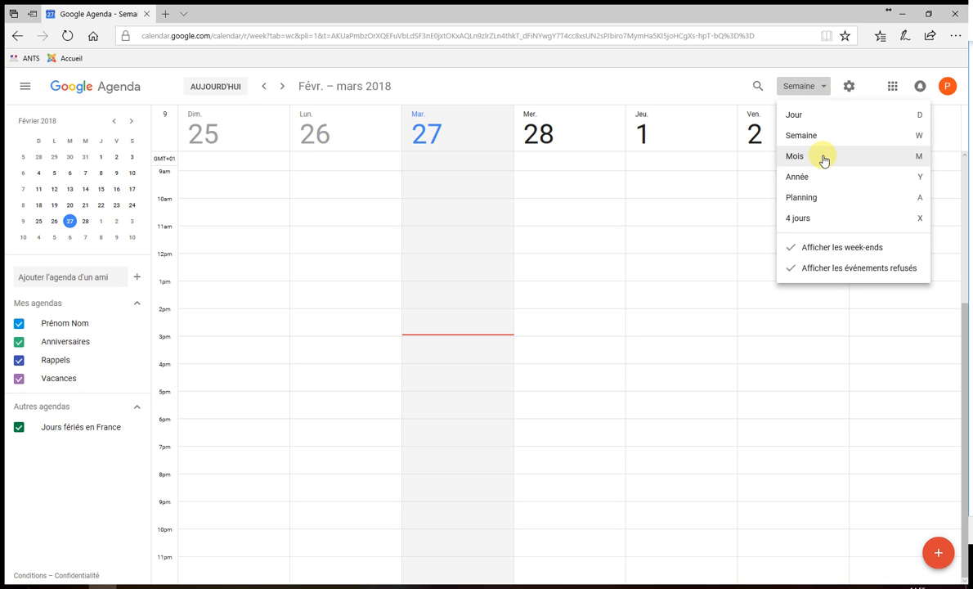
pyautogui.click(823, 158)
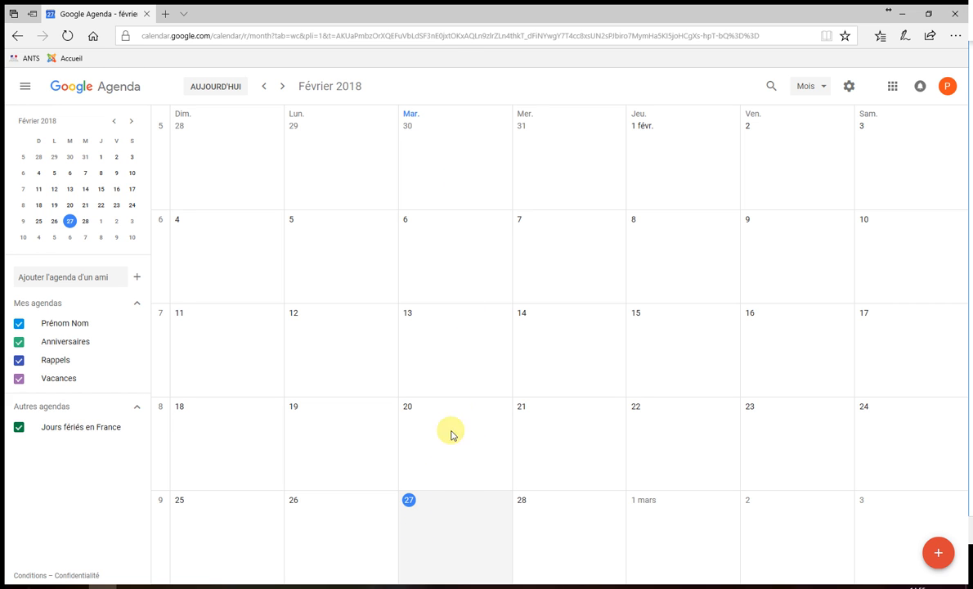
# Show the calendar in the Année and Planning views, ending on the 4 jours view
pyautogui.click(826, 95)
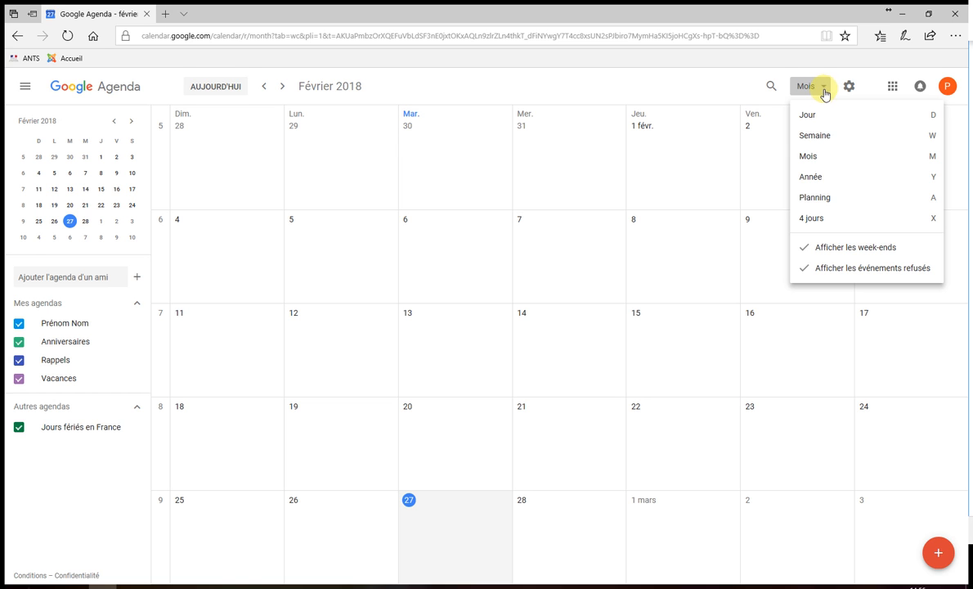
pyautogui.click(830, 180)
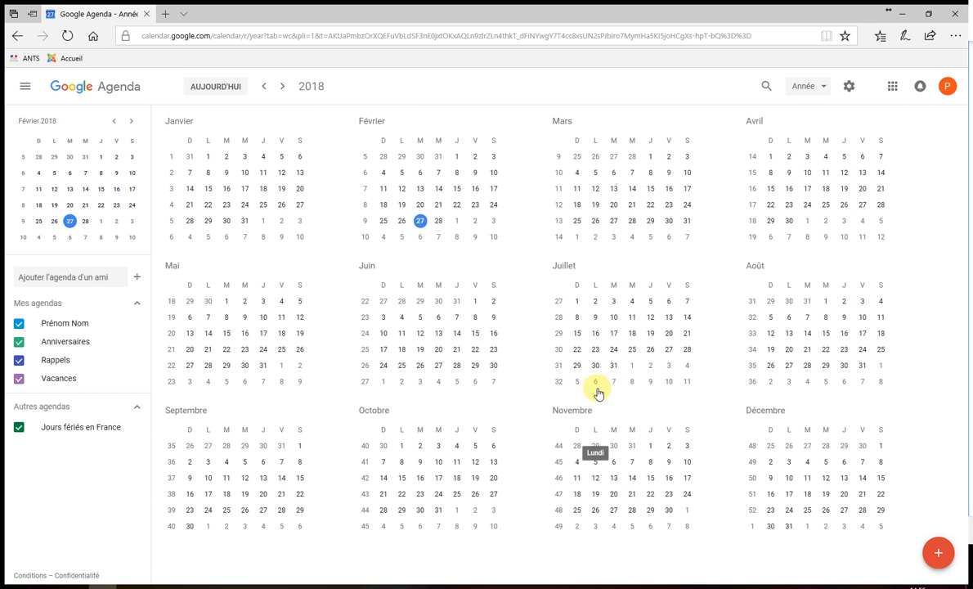
pyautogui.click(818, 87)
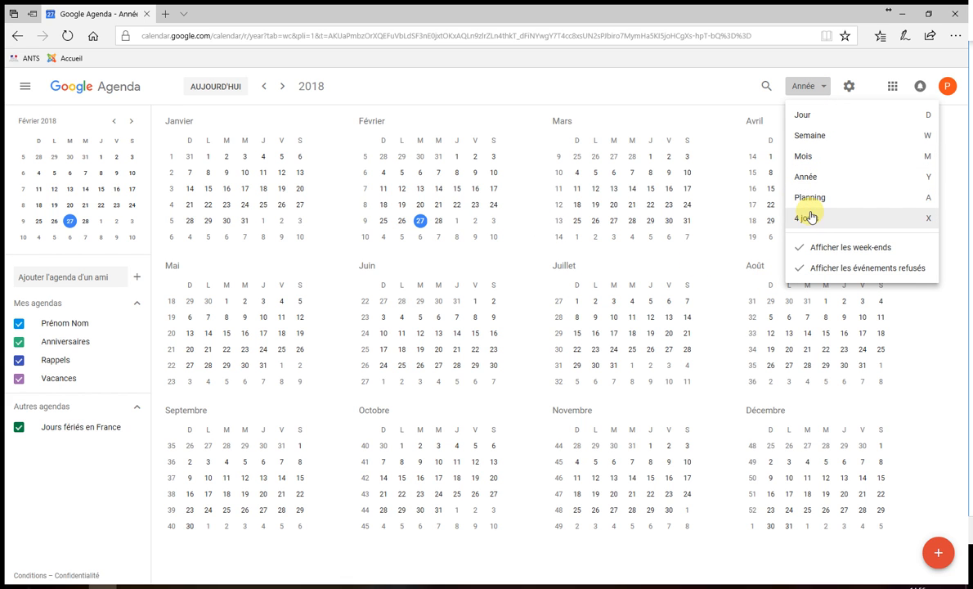
pyautogui.click(814, 199)
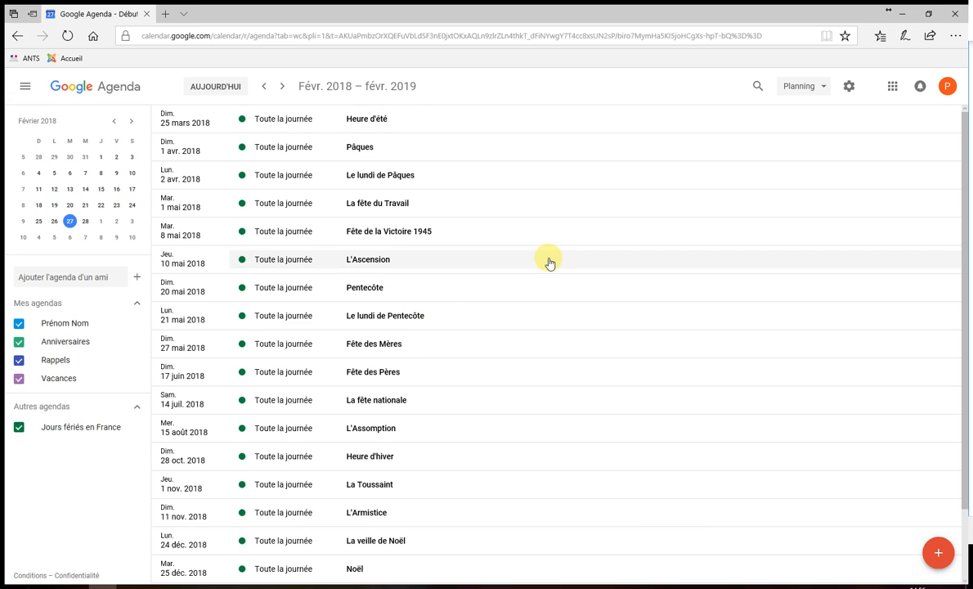
pyautogui.click(819, 91)
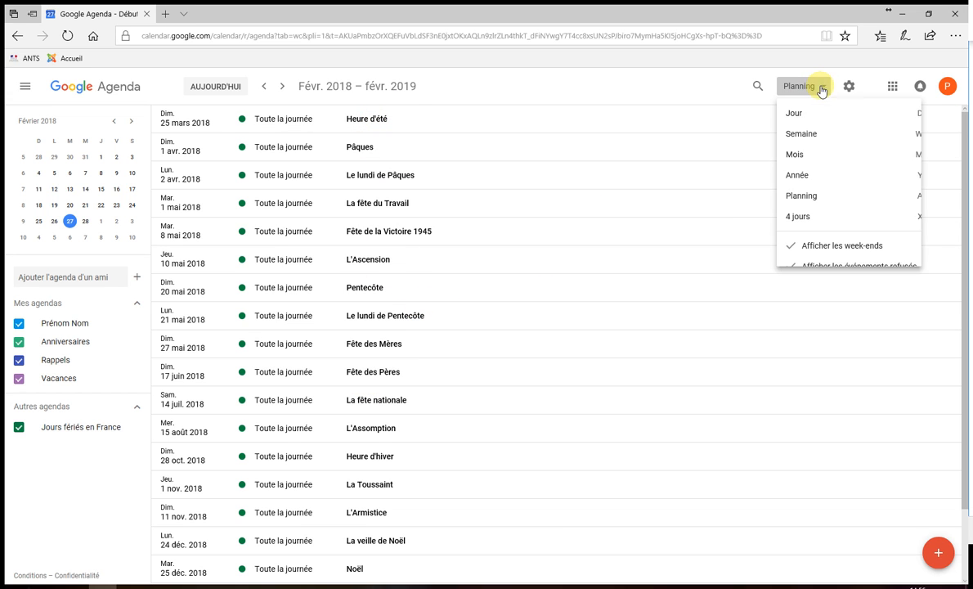
pyautogui.click(799, 219)
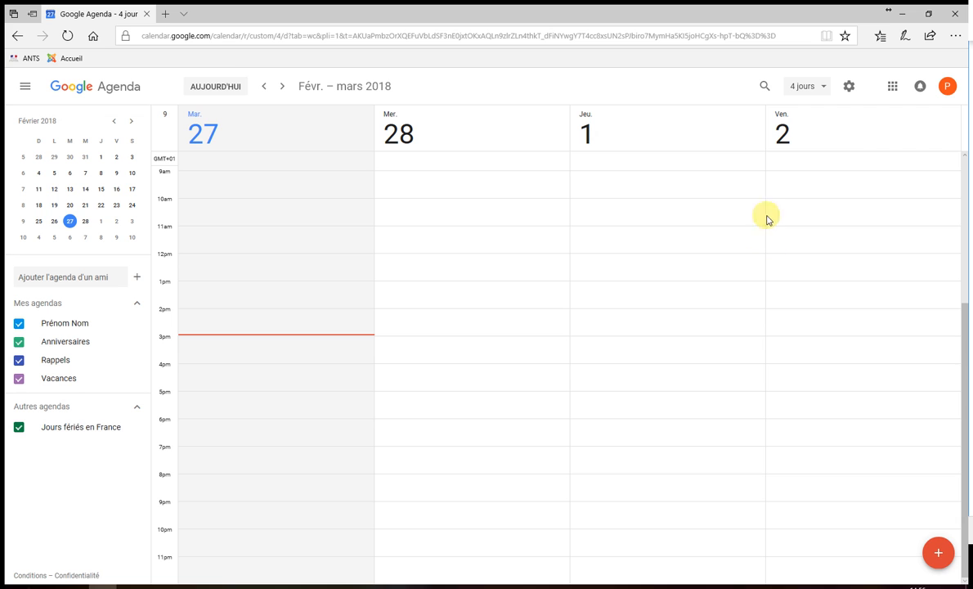
# Set the first day of the week to Lundi in the display options of the general settings
pyautogui.click(849, 86)
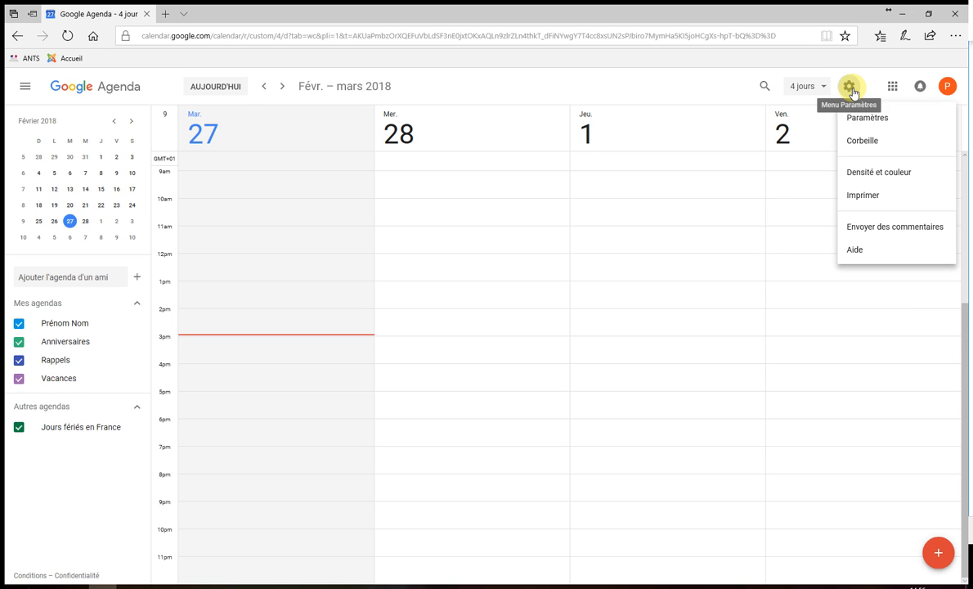
pyautogui.click(859, 118)
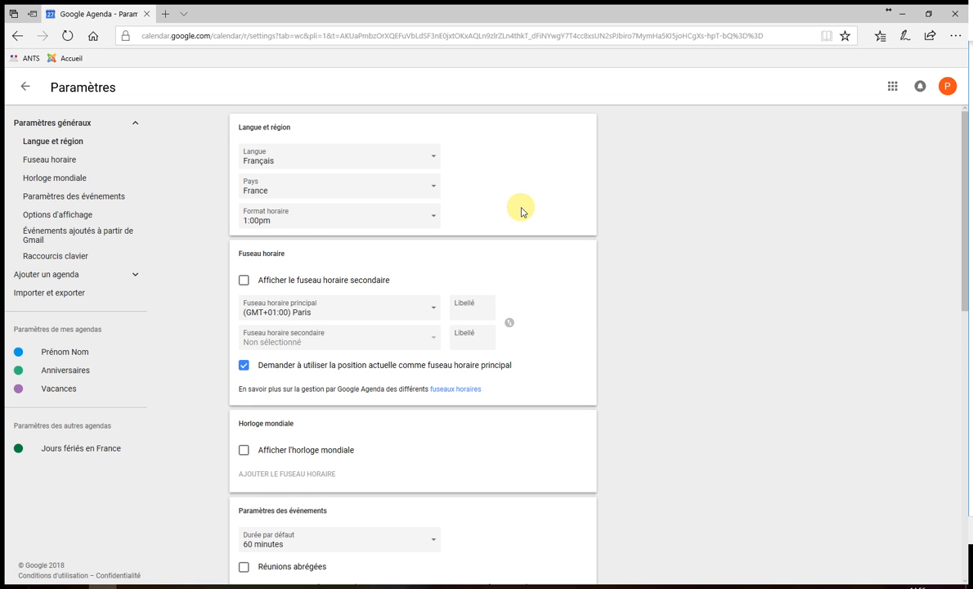
pyautogui.scroll(-3, 522, 211)
pyautogui.scroll(-3, 522, 215)
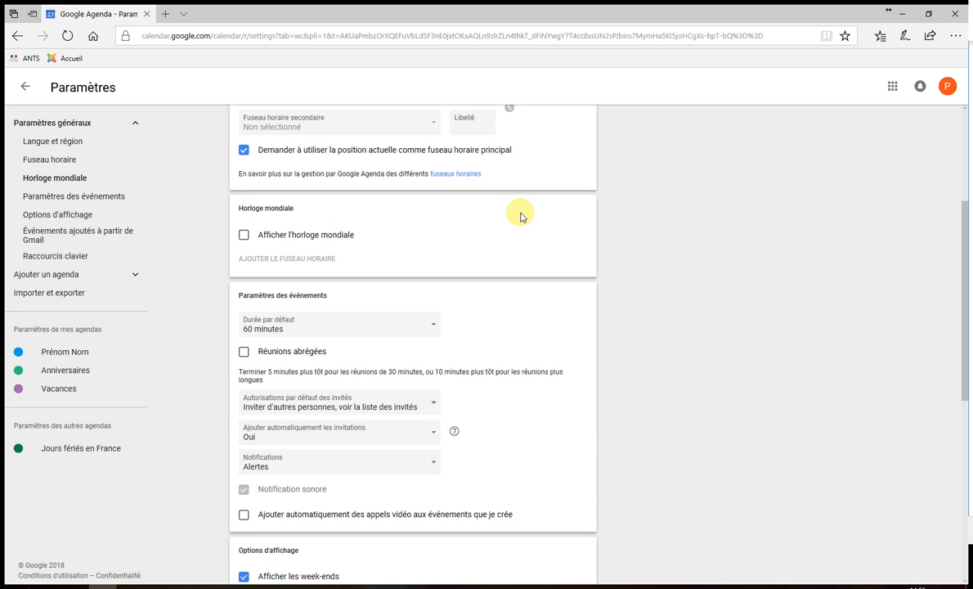
pyautogui.scroll(-4, 522, 216)
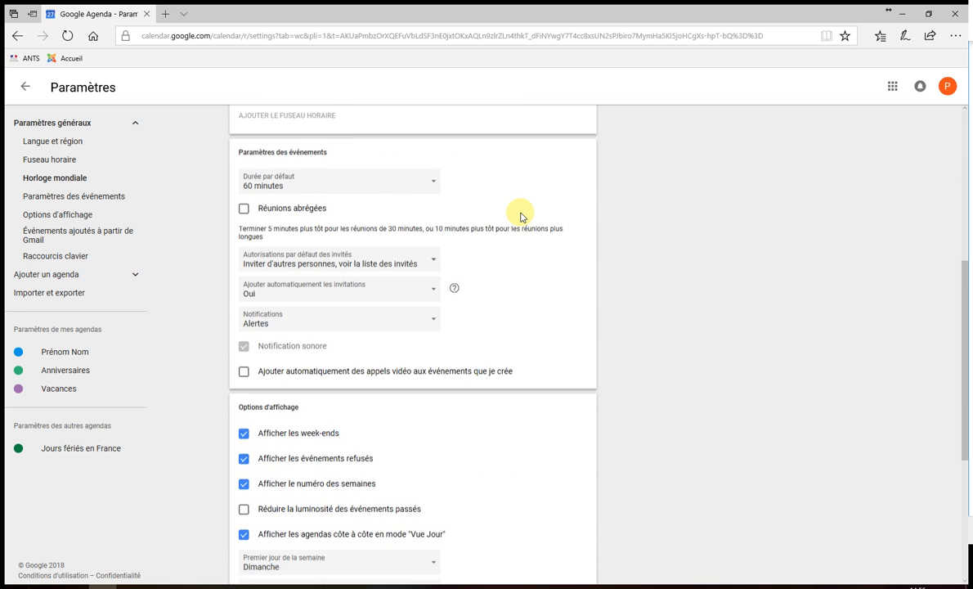
pyautogui.scroll(-2, 522, 216)
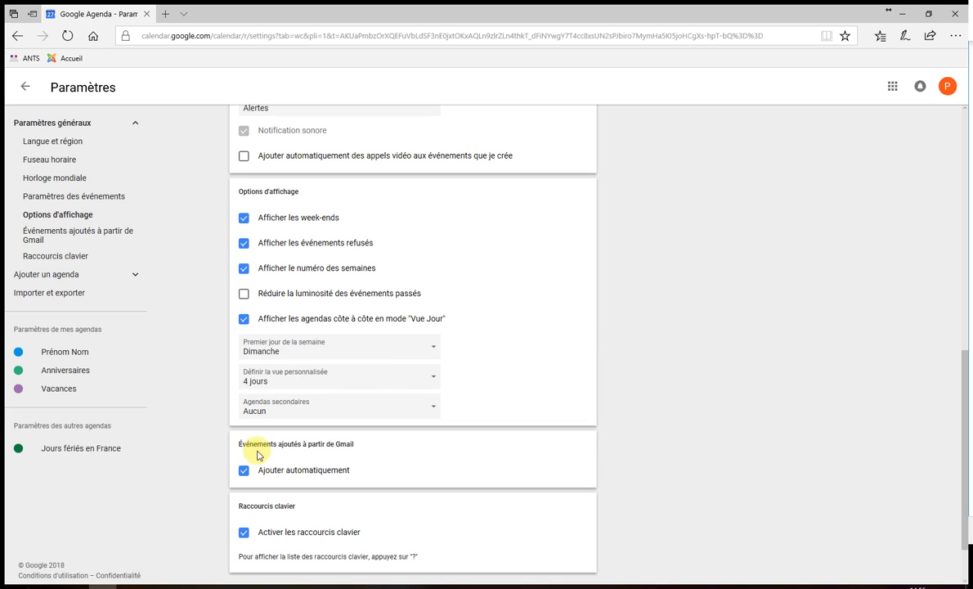
pyautogui.click(425, 352)
pyautogui.click(300, 380)
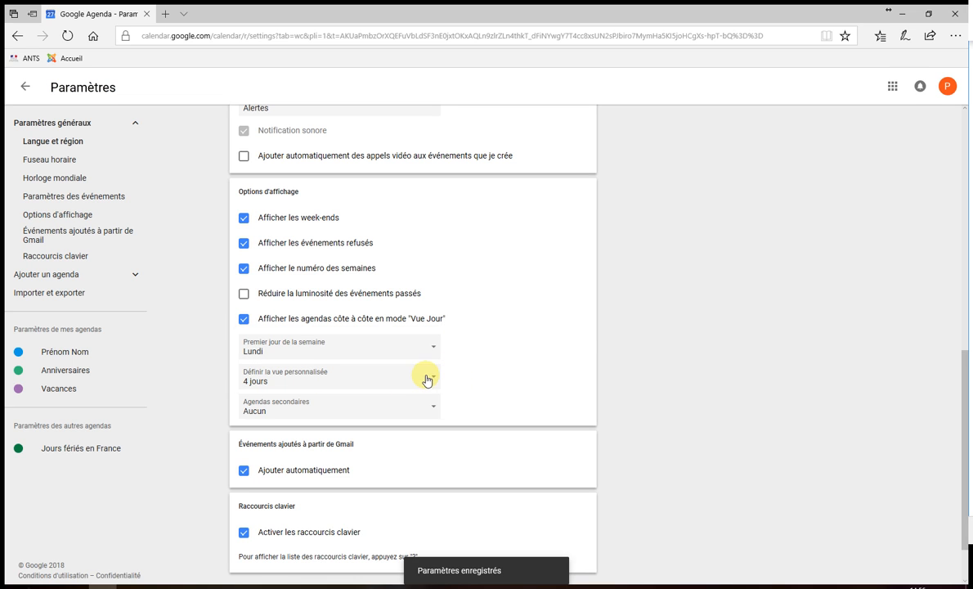
# Set the custom view to 4 semaines in the settings and check it in the calendar's list of views
pyautogui.click(431, 381)
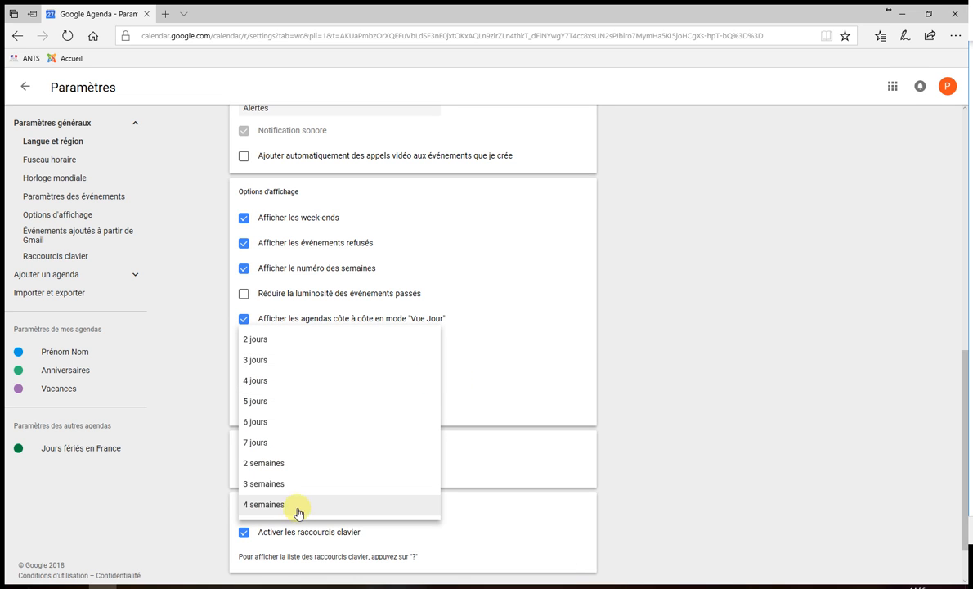
pyautogui.click(267, 506)
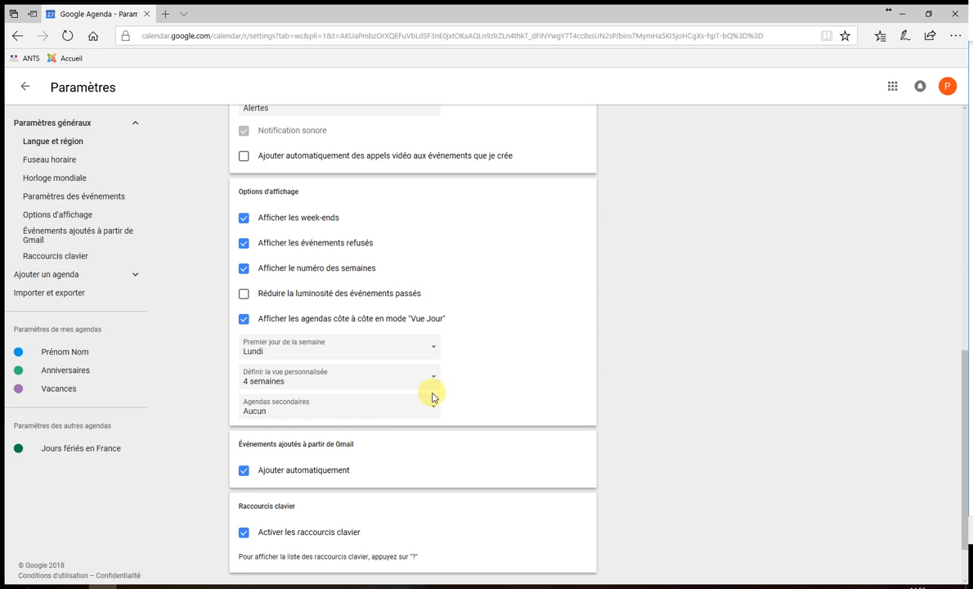
pyautogui.scroll(6, 431, 391)
pyautogui.scroll(1, 432, 393)
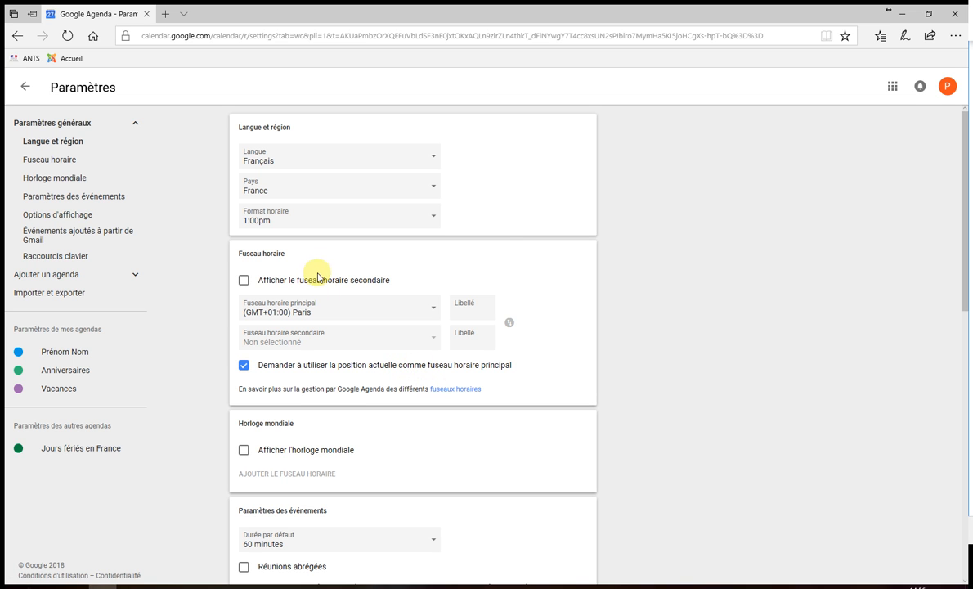
pyautogui.click(27, 90)
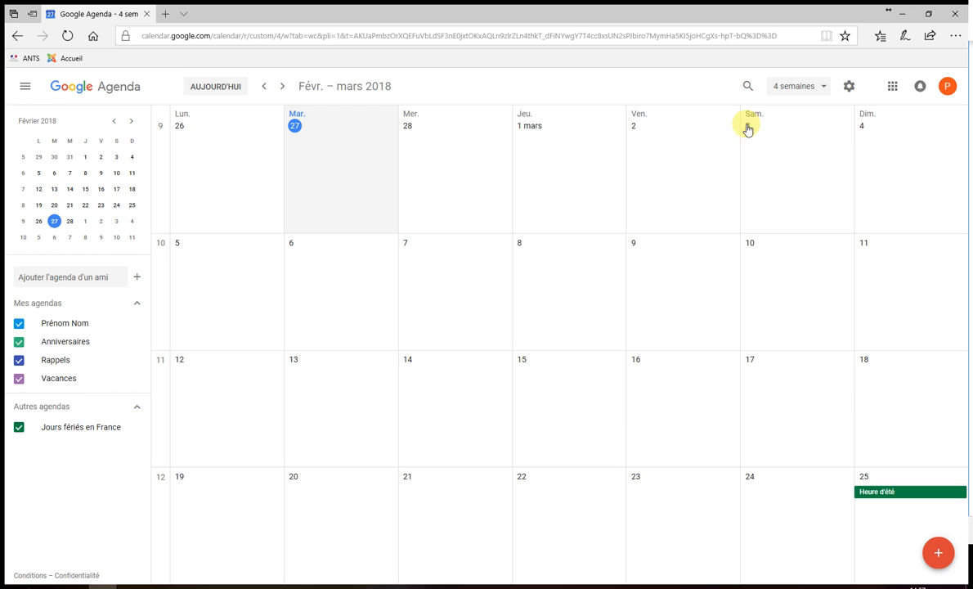
pyautogui.click(810, 88)
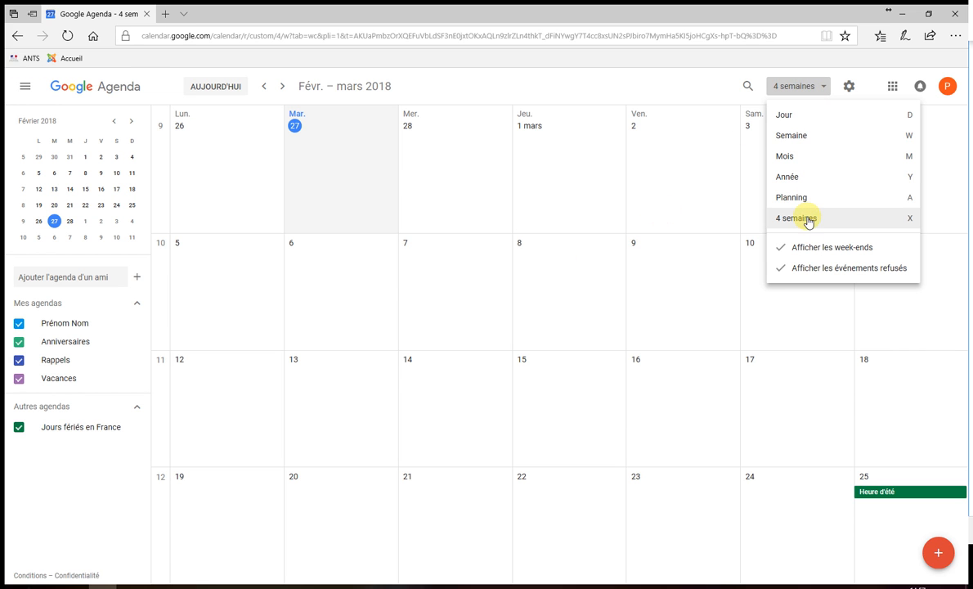
pyautogui.click(788, 262)
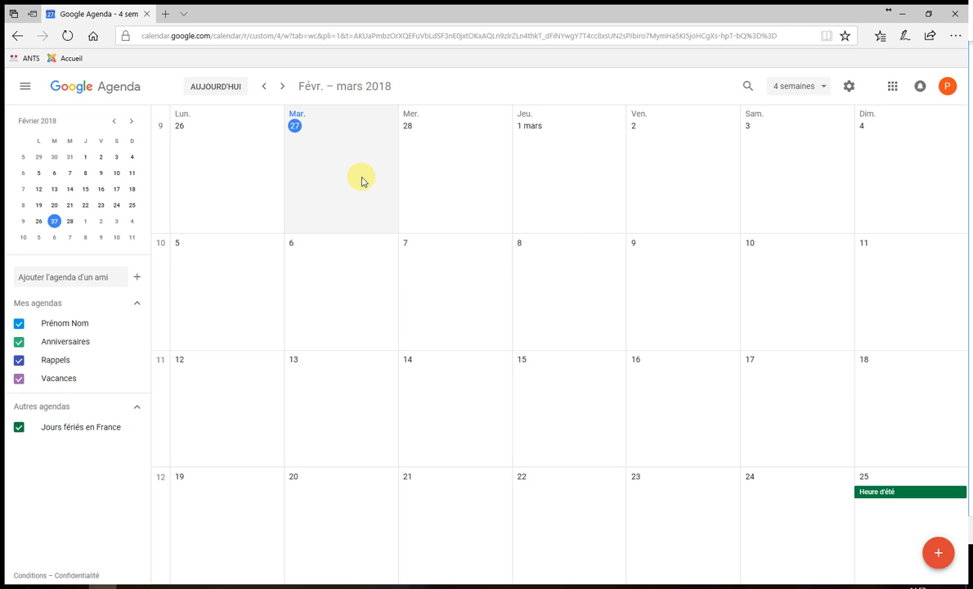
# Create an event on 28 February 2018 with its full options open and title it "Rdv Docteur"
pyautogui.click(441, 188)
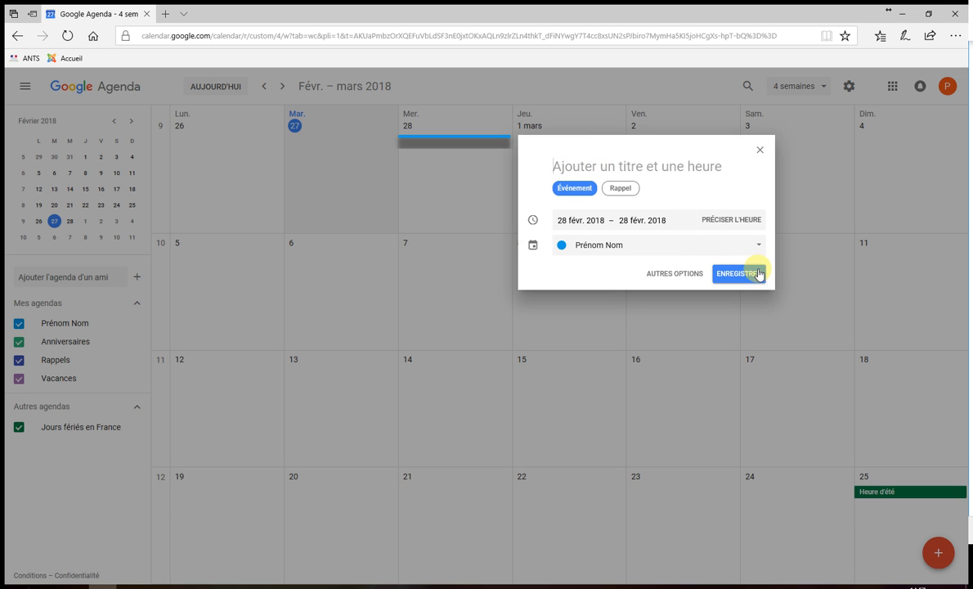
pyautogui.click(676, 275)
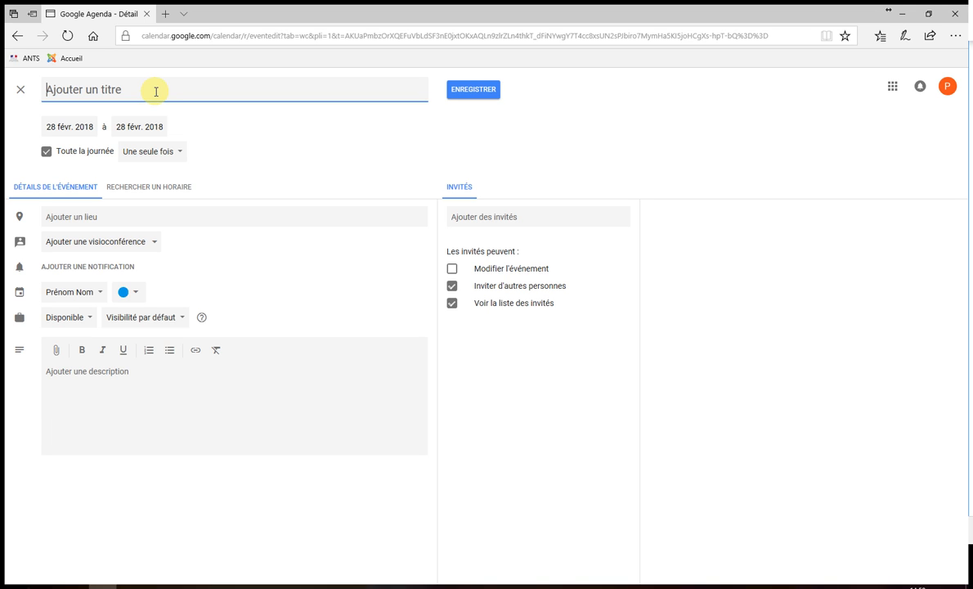
pyautogui.write('Rdv Docteur')
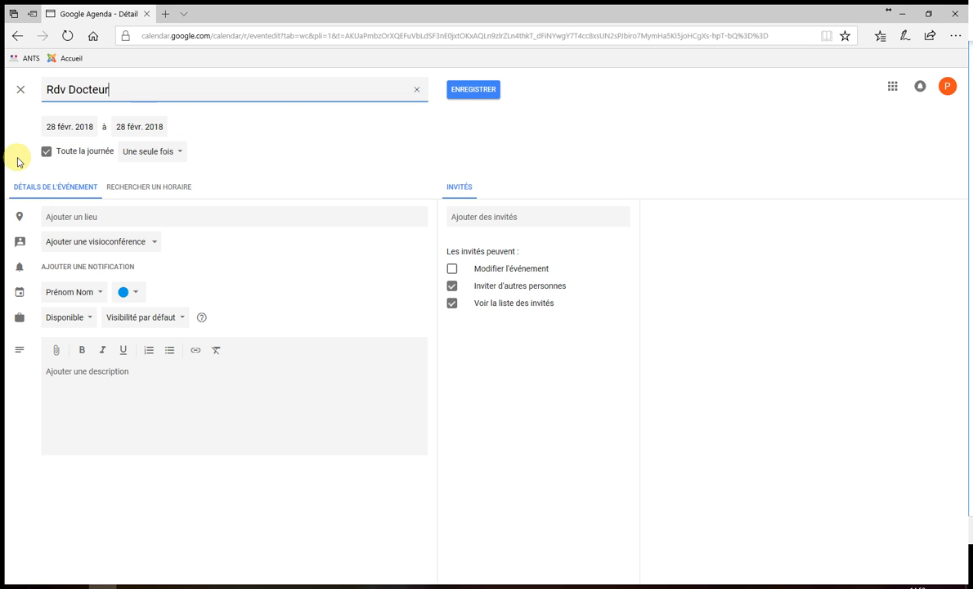
# Turn off Toute la journée for the event and set its time from 11:00am to 12:00pm
pyautogui.click(46, 153)
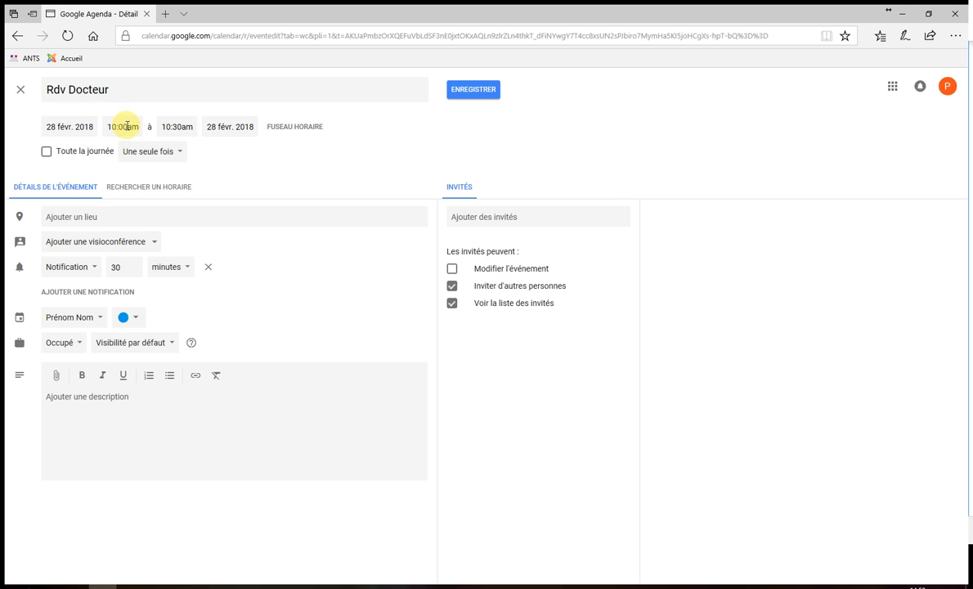
pyautogui.click(80, 127)
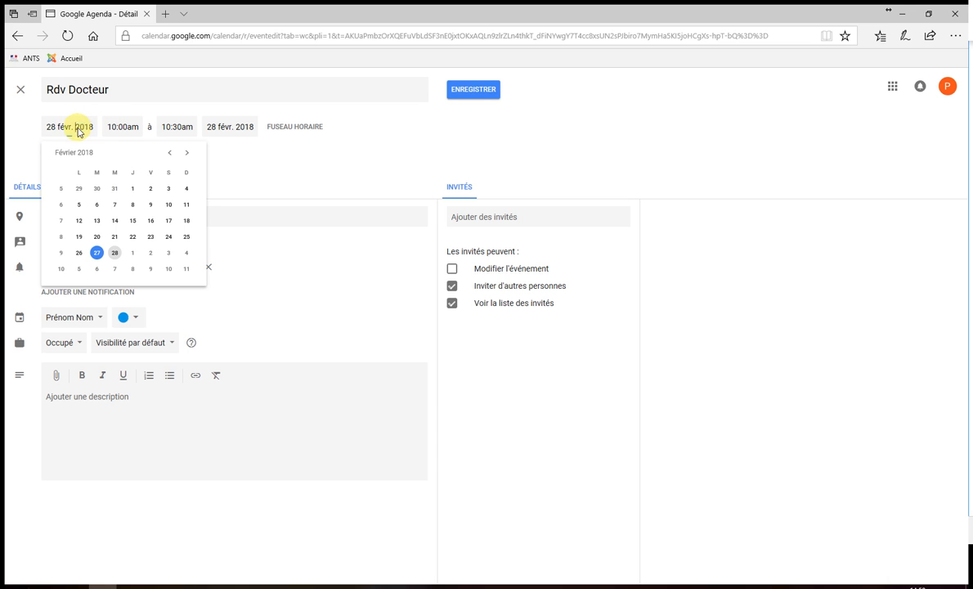
pyautogui.click(133, 127)
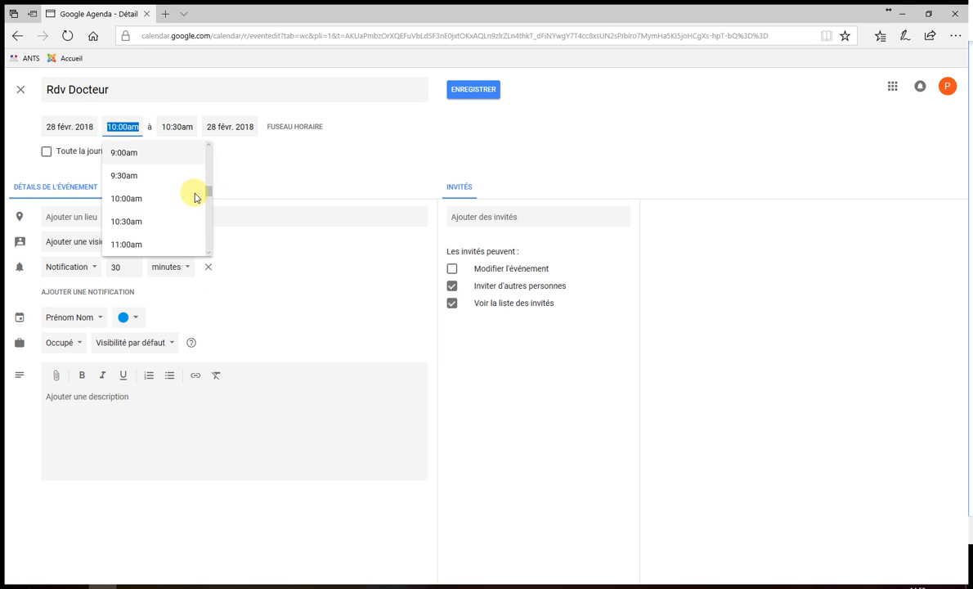
pyautogui.scroll(-1, 194, 194)
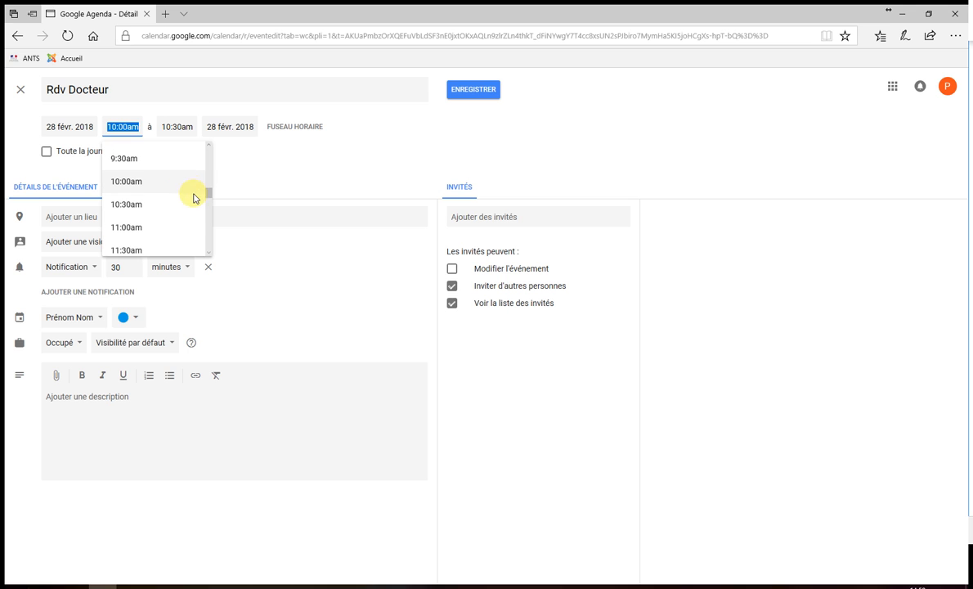
pyautogui.click(140, 235)
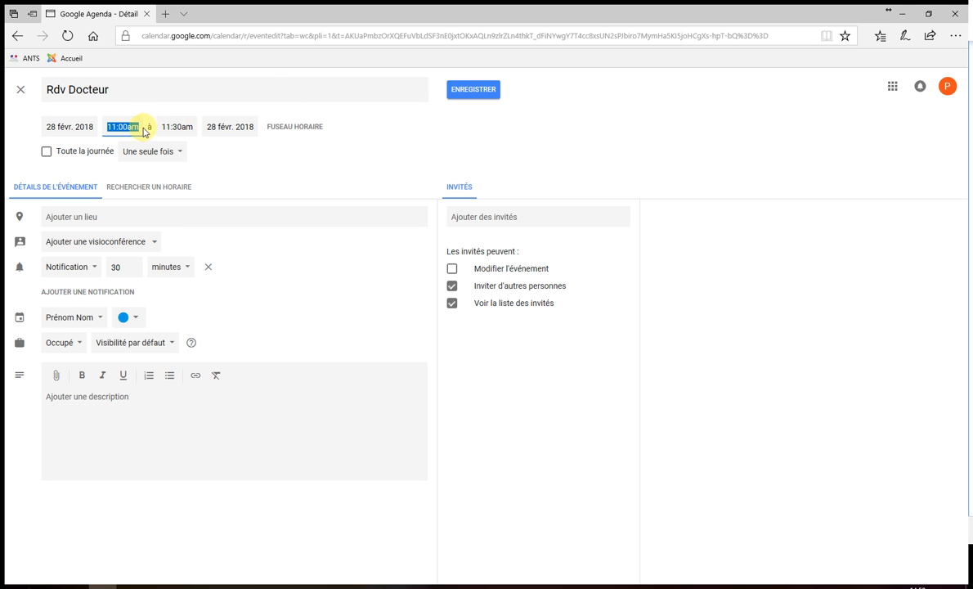
pyautogui.click(190, 127)
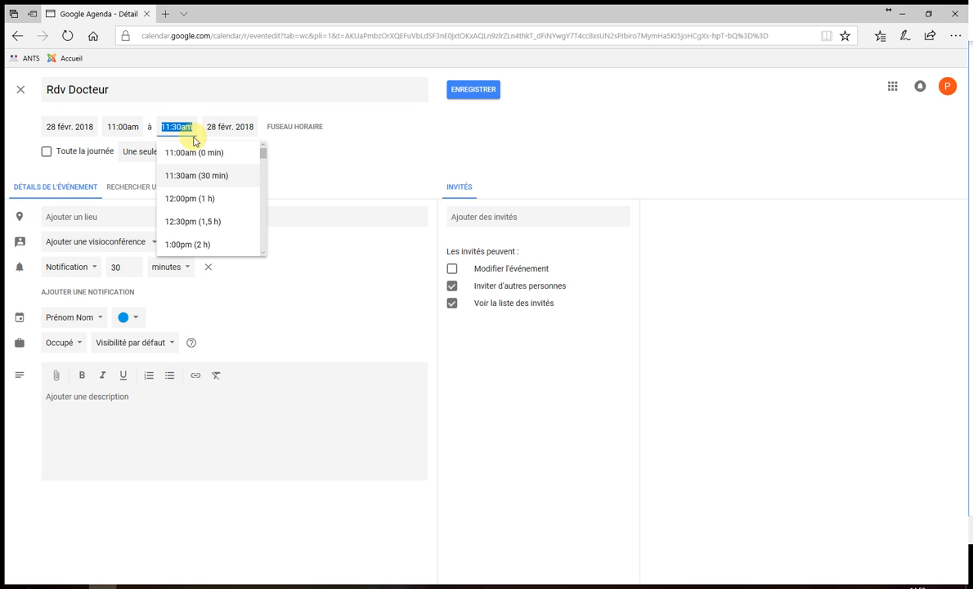
pyautogui.click(199, 197)
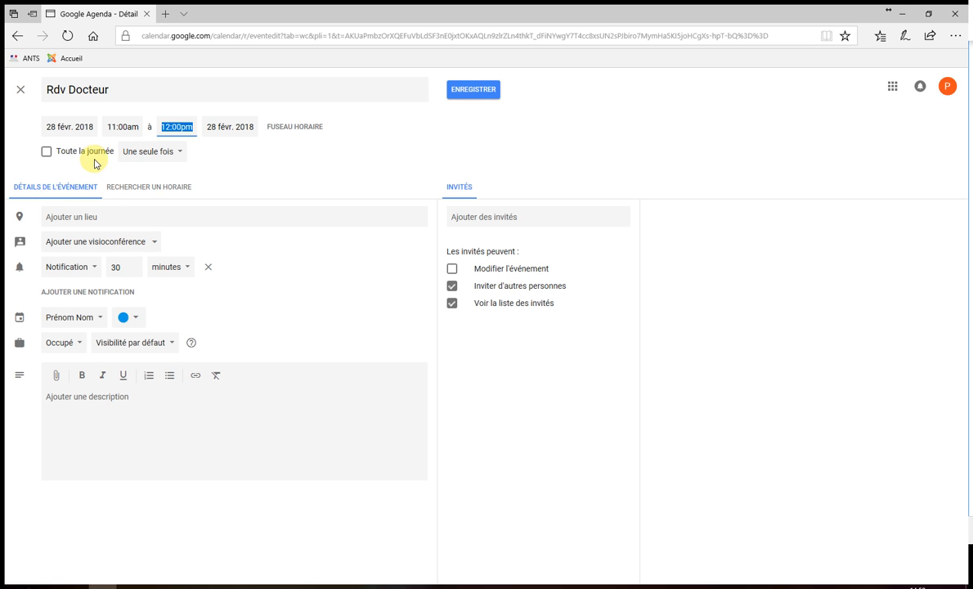
# Try a custom recurrence for the event, switching the repeat unit to jour and back to semaine, and cancel it
pyautogui.click(168, 155)
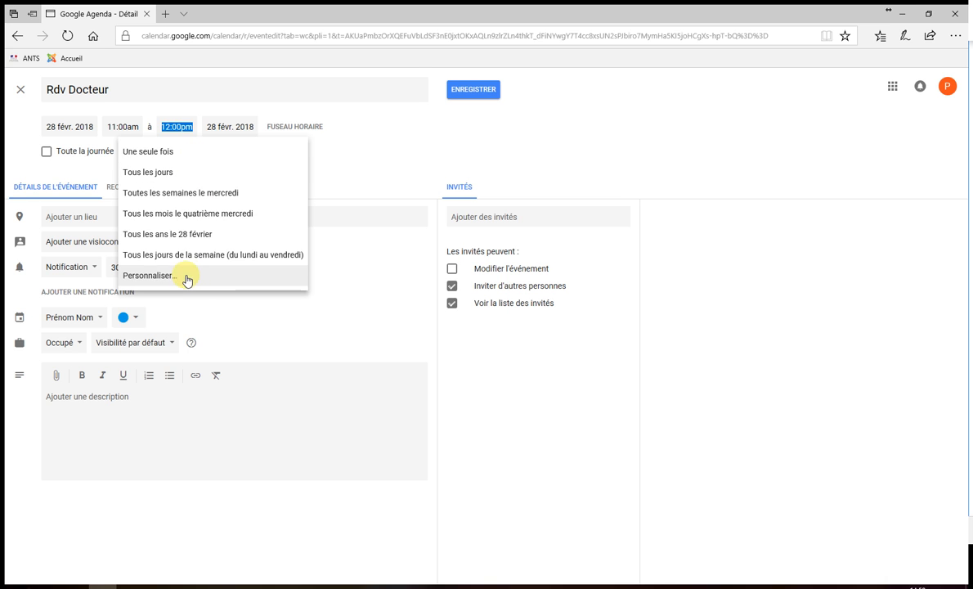
pyautogui.click(149, 278)
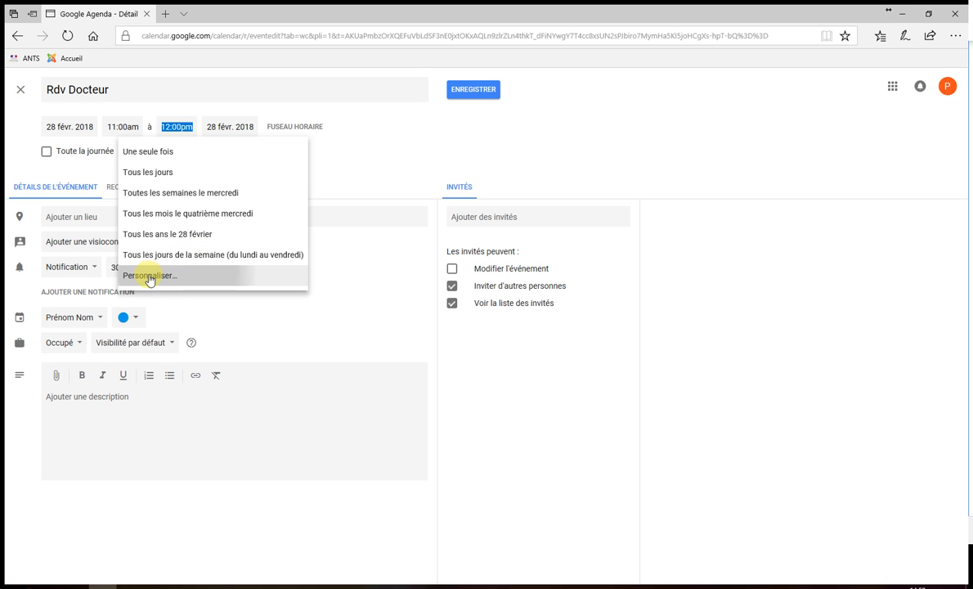
pyautogui.rightClick(151, 279)
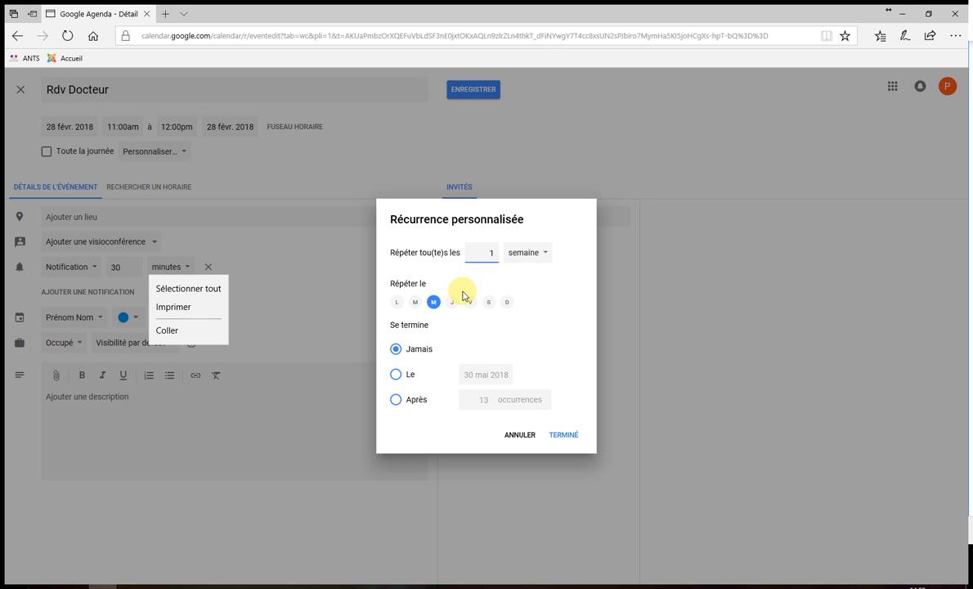
pyautogui.click(543, 338)
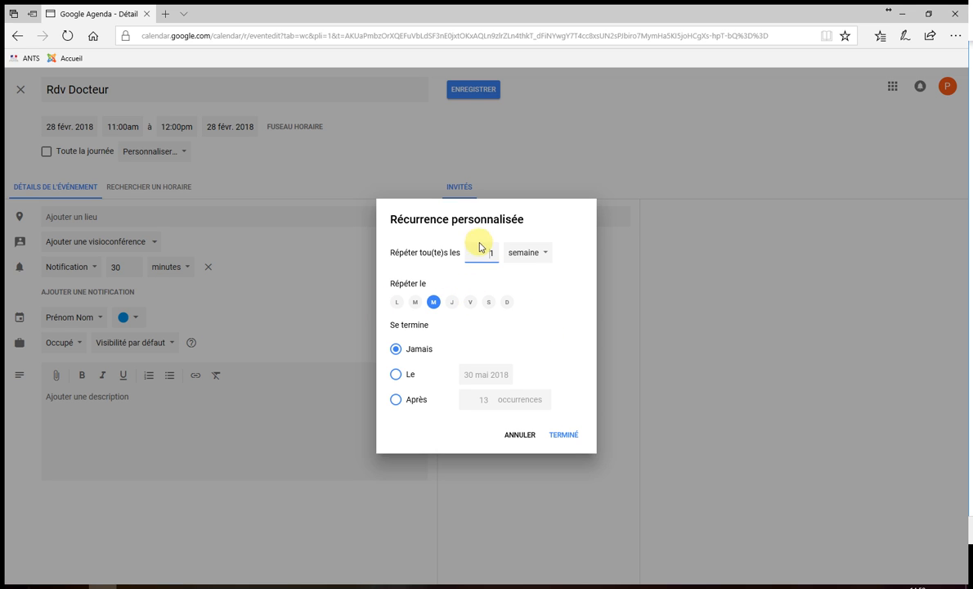
pyautogui.click(539, 255)
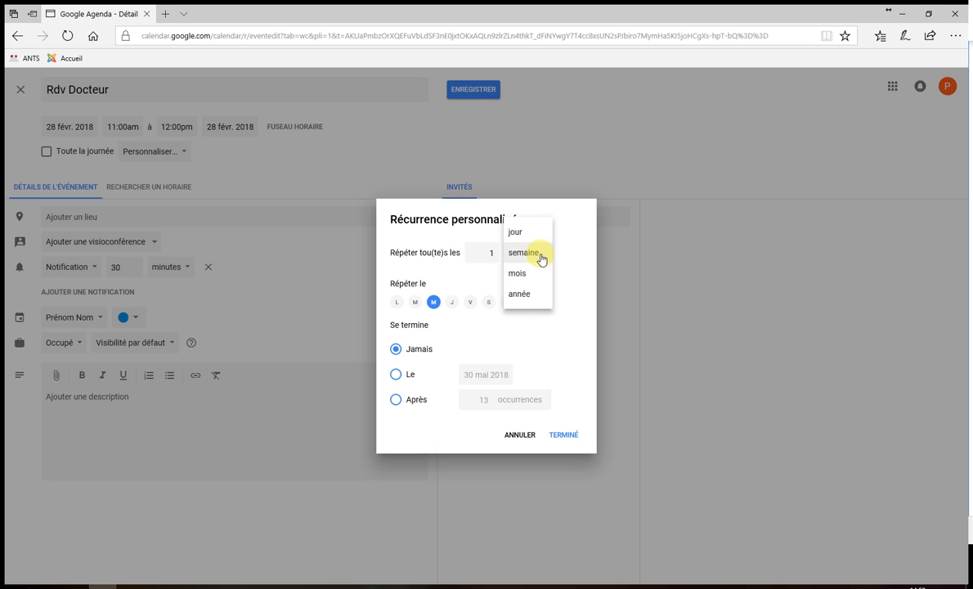
pyautogui.click(531, 233)
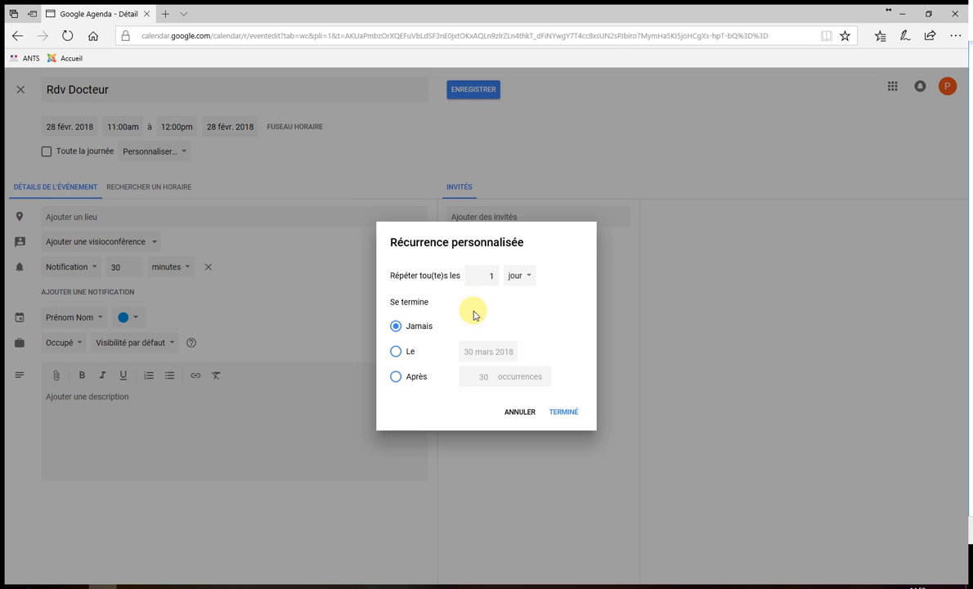
pyautogui.click(533, 274)
pyautogui.click(523, 296)
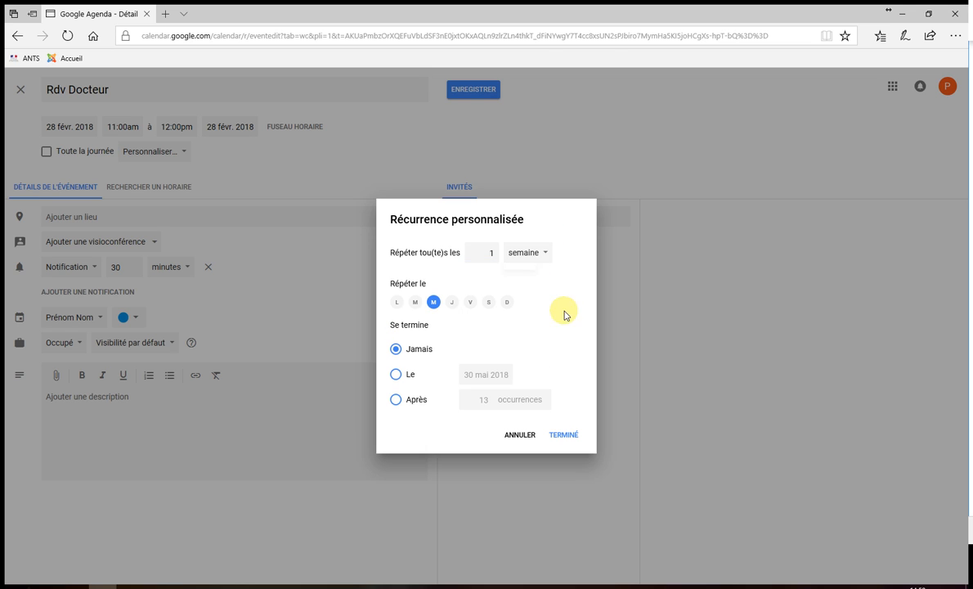
pyautogui.click(524, 442)
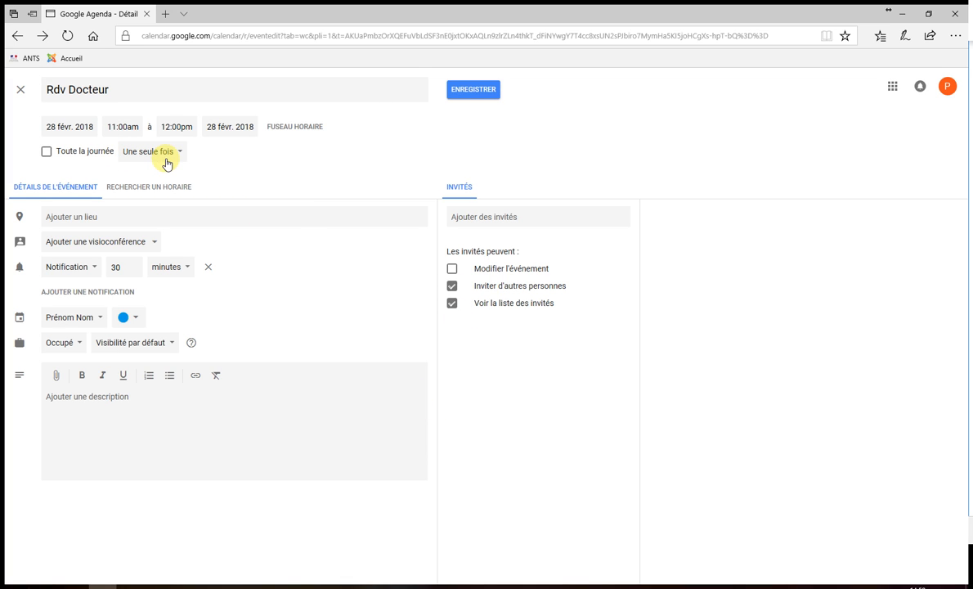
pyautogui.click(104, 216)
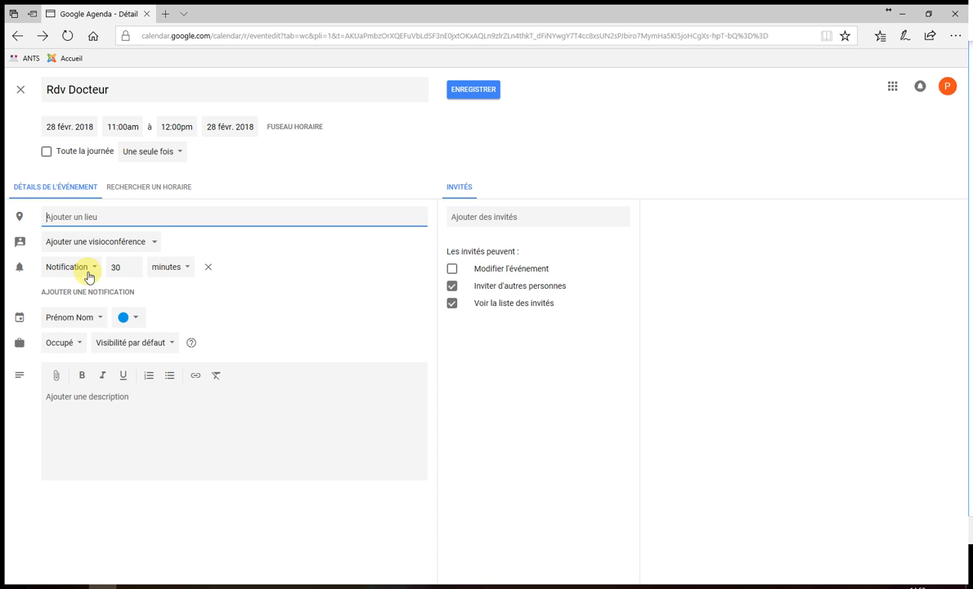
pyautogui.click(173, 270)
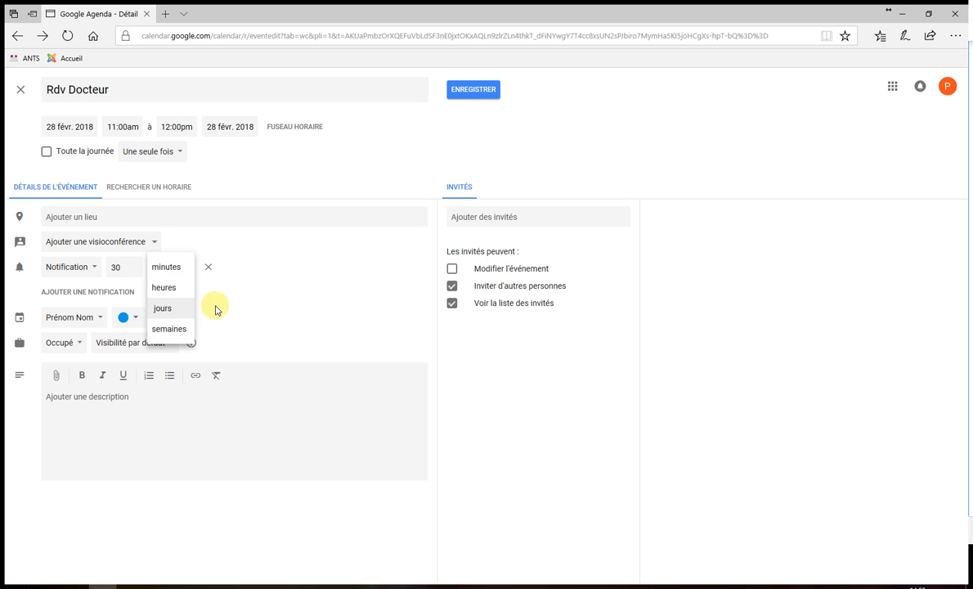
pyautogui.click(734, 245)
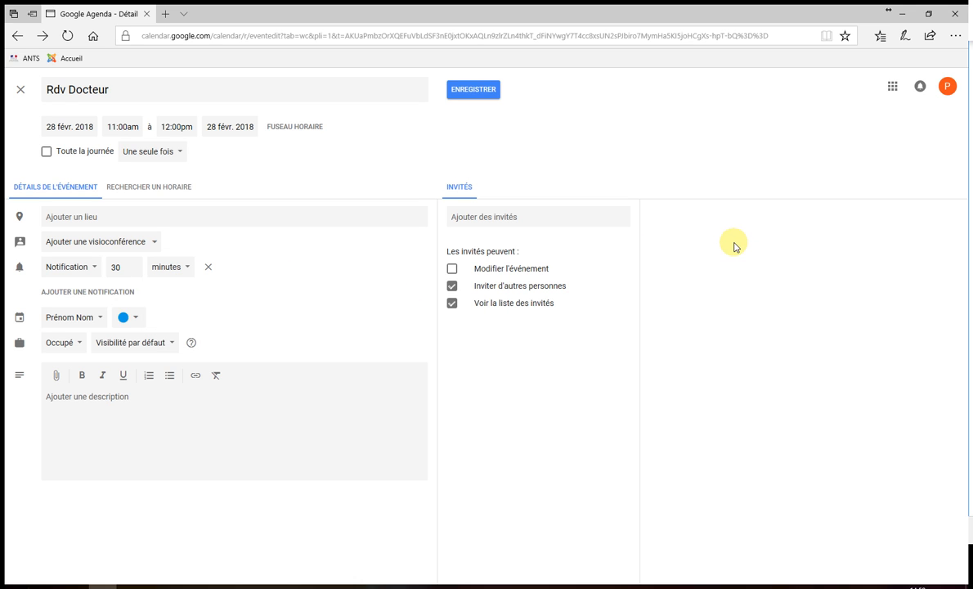
# Assign the event to the Vacances calendar and switch it back to the main personal calendar
pyautogui.click(102, 318)
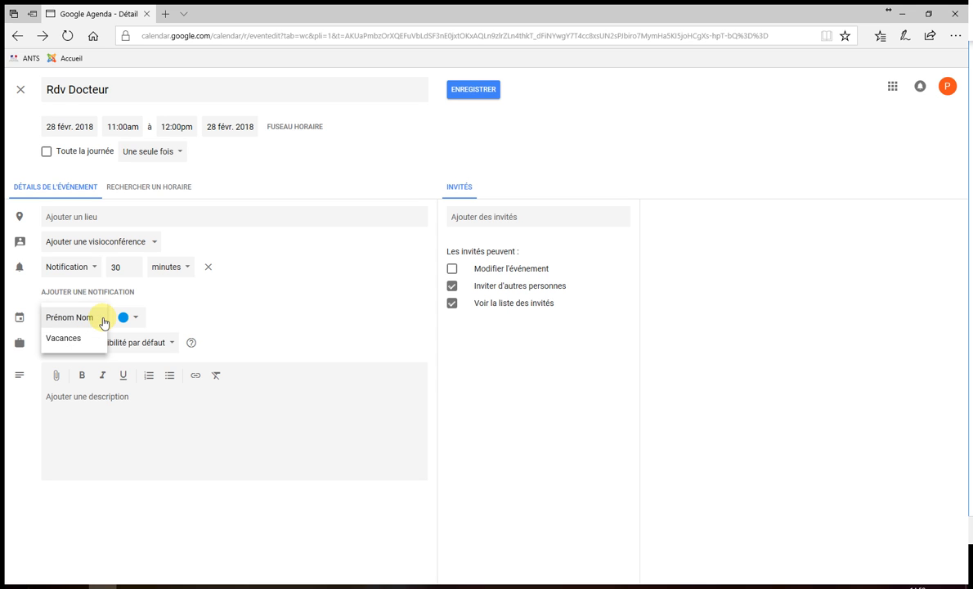
pyautogui.click(103, 322)
pyautogui.click(99, 320)
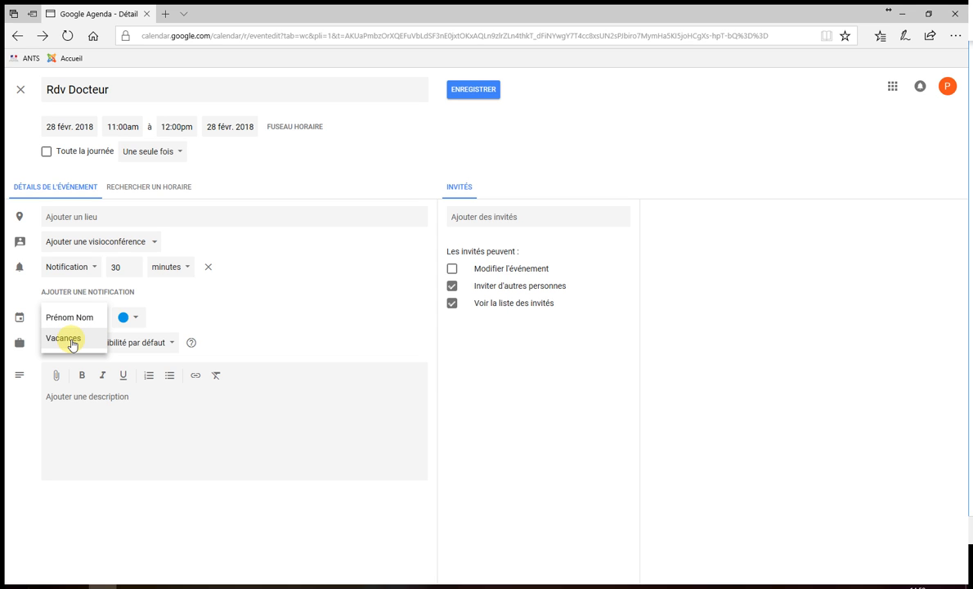
pyautogui.click(72, 340)
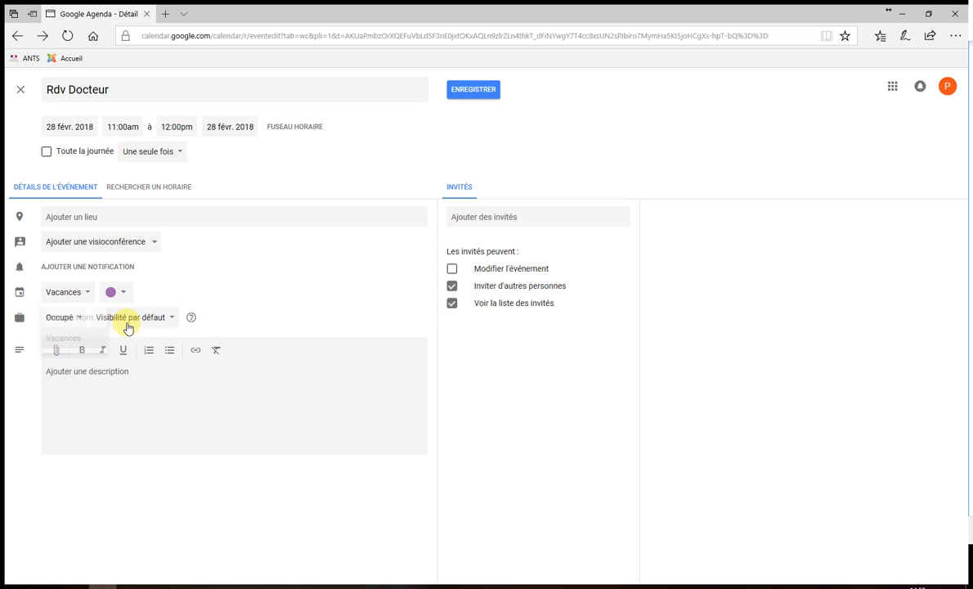
pyautogui.click(82, 295)
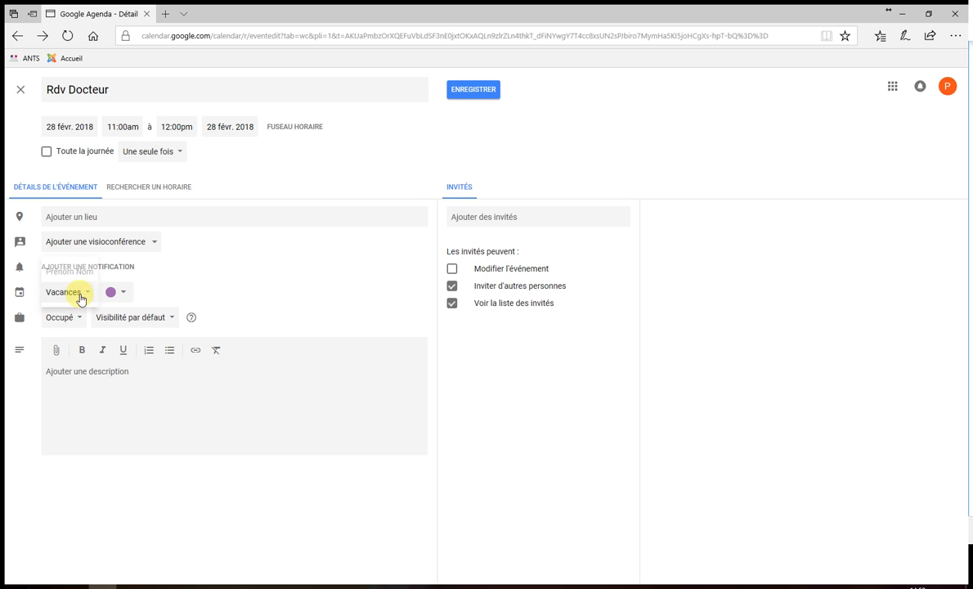
pyautogui.click(80, 276)
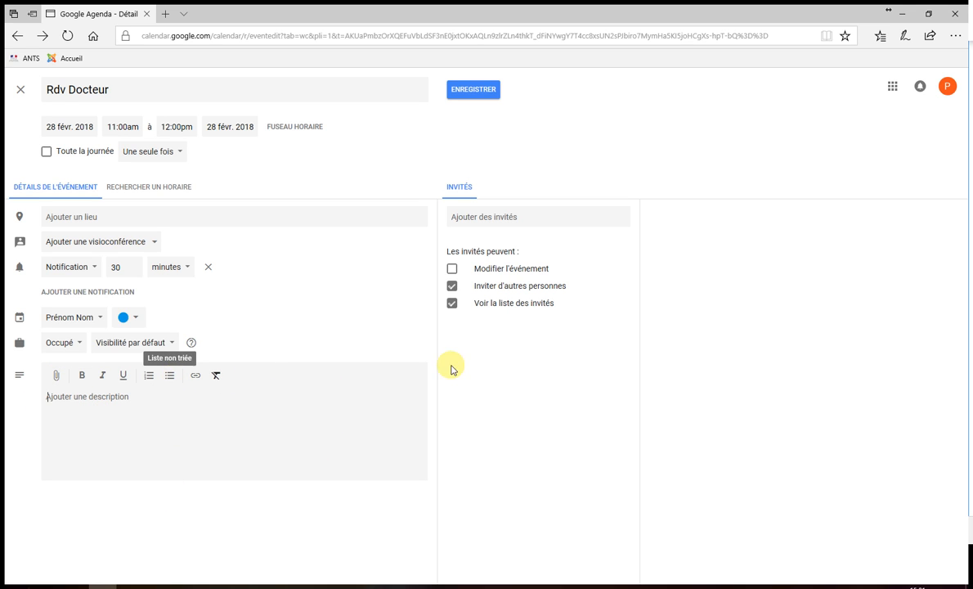
# Save the Rdv Docteur event without adding guests
pyautogui.click(533, 215)
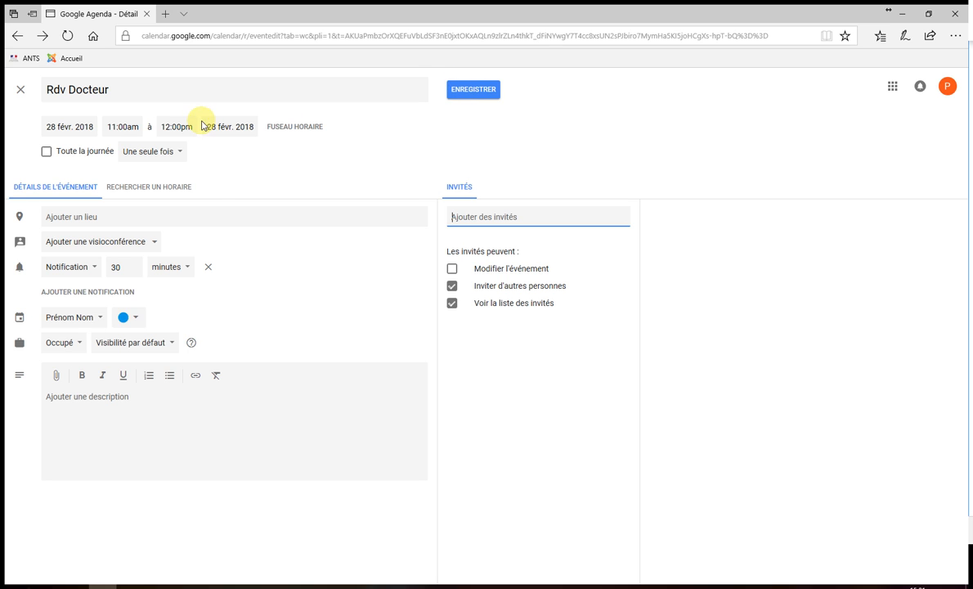
pyautogui.click(471, 96)
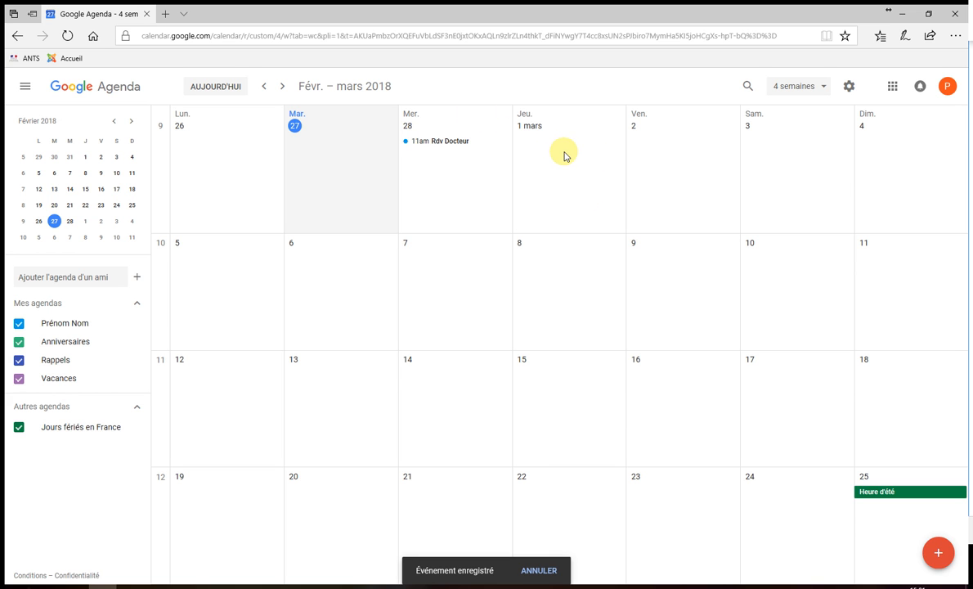
# Create an event on 1 March 2018 with its full options open and title it "Formation"
pyautogui.click(551, 176)
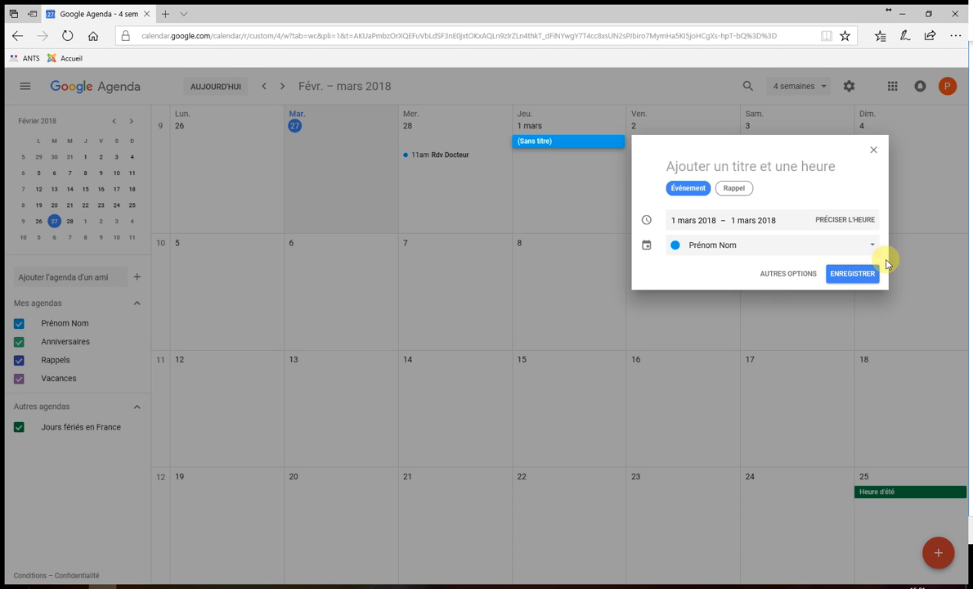
pyautogui.click(801, 274)
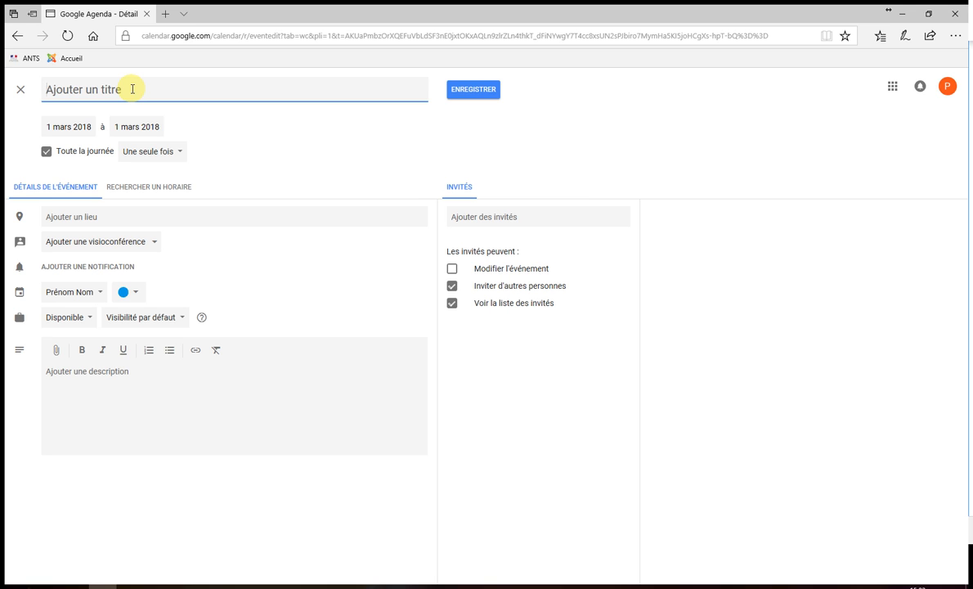
pyautogui.write('Formation')
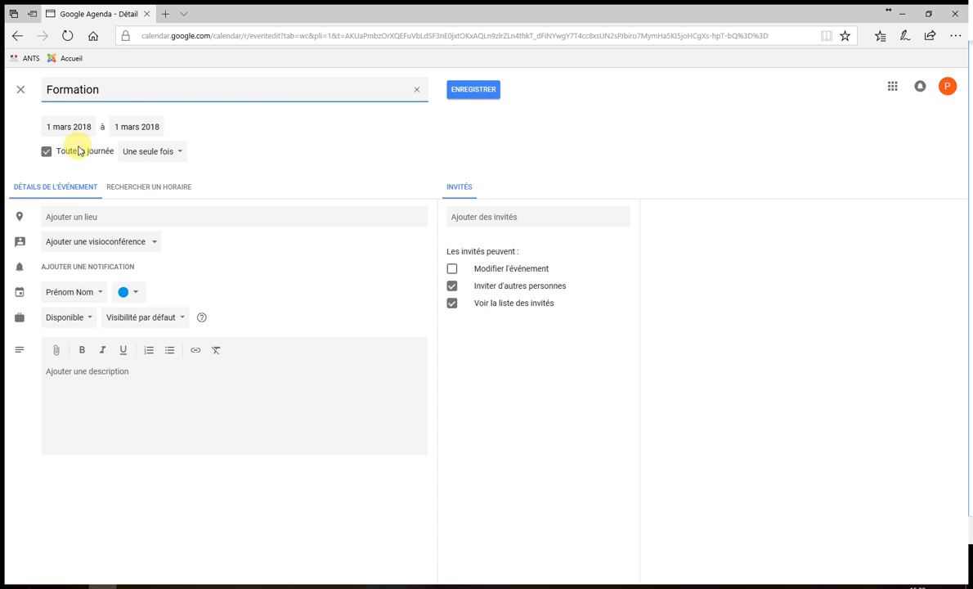
# Toggle Toute la journée off and back on for the Formation event, and set its availability to Occupé
pyautogui.click(47, 152)
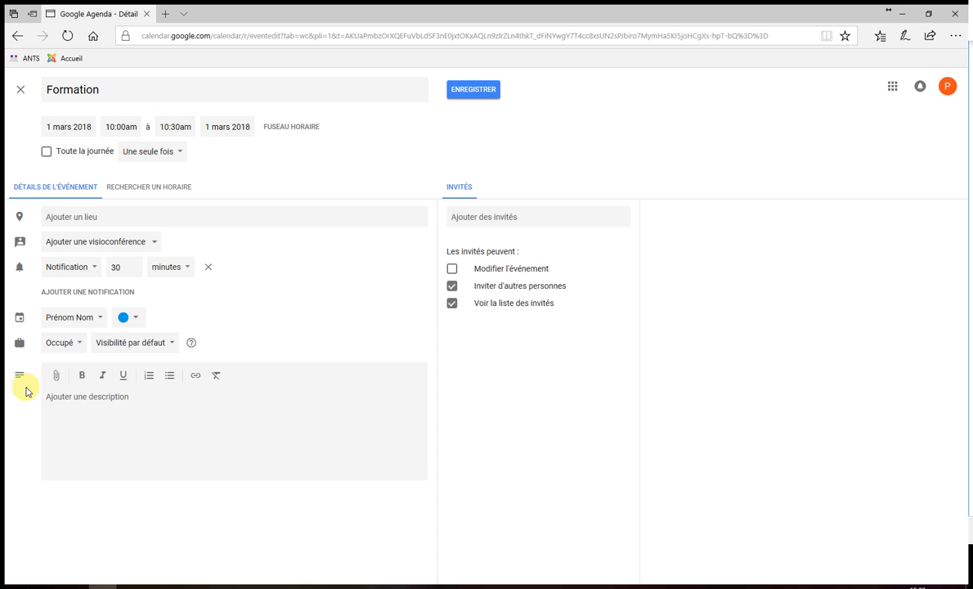
pyautogui.click(46, 152)
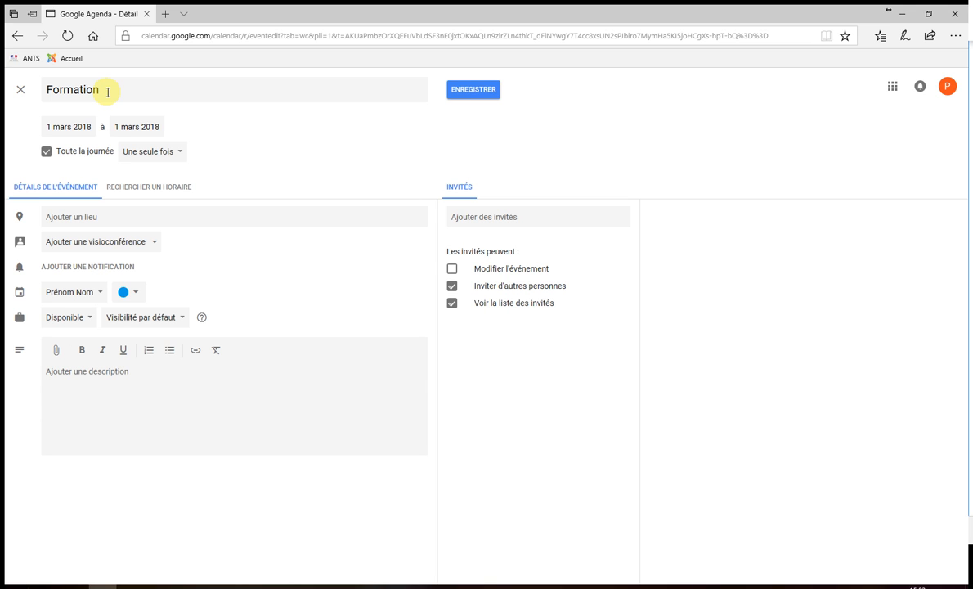
pyautogui.click(78, 319)
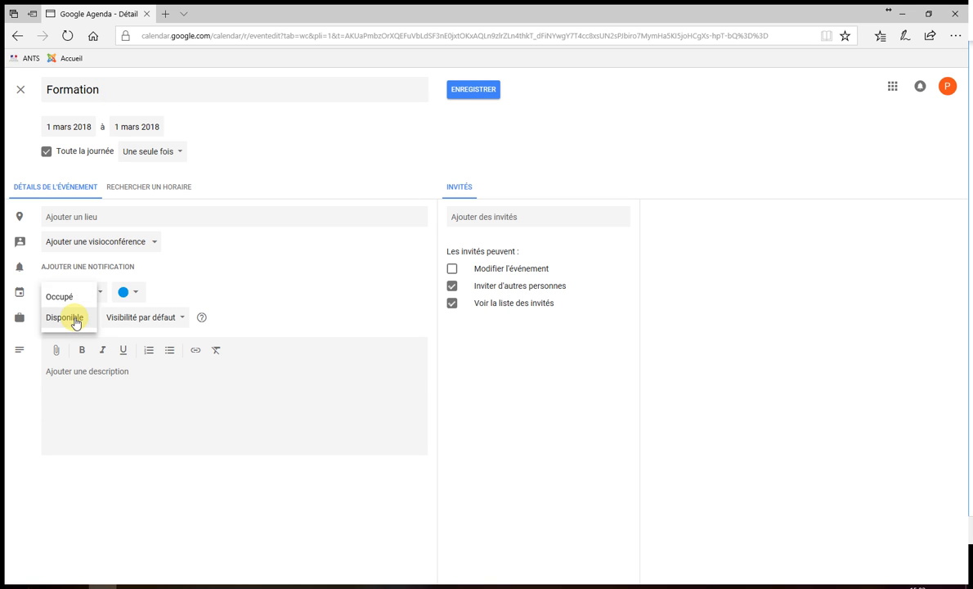
pyautogui.click(59, 297)
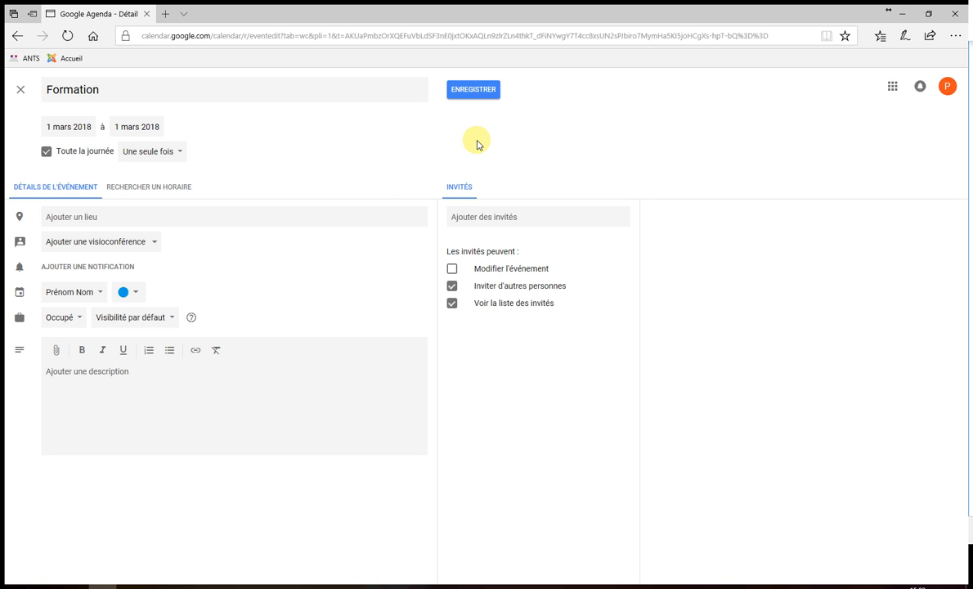
# Save the Formation event, then create and save an all-day event titled "Téléphoner à quelqu'un" on 2 March 2018
pyautogui.click(487, 93)
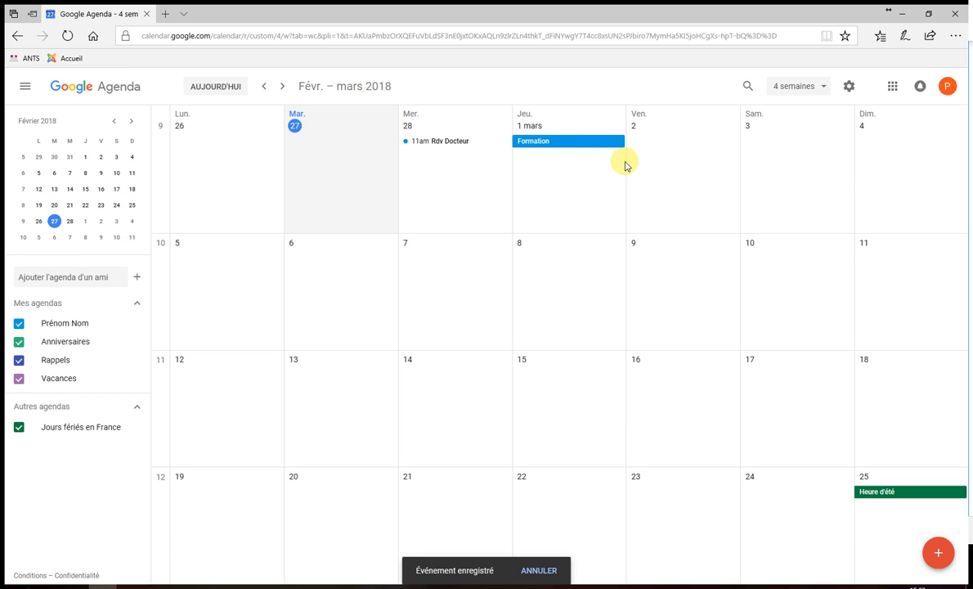
pyautogui.click(667, 173)
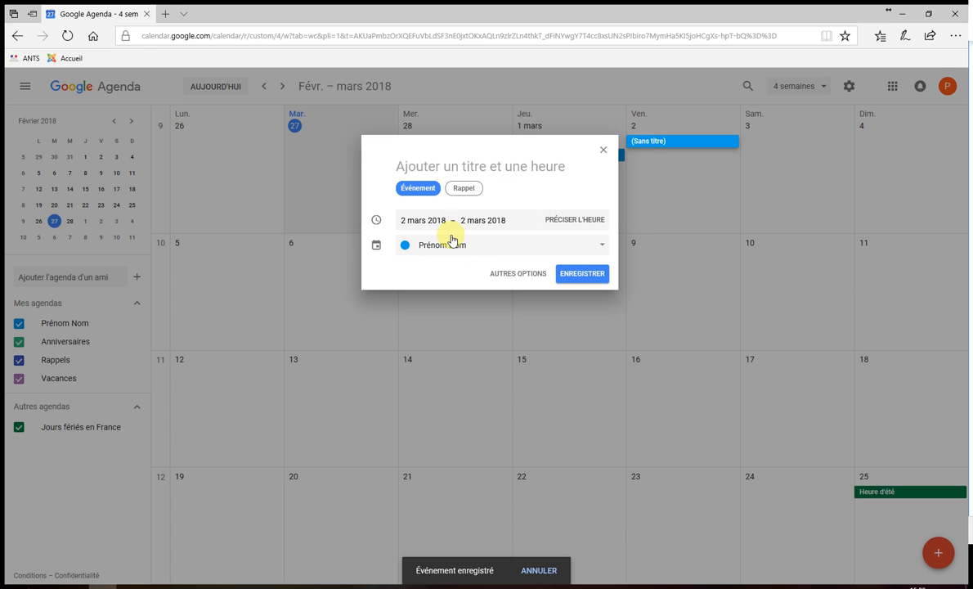
pyautogui.click(516, 274)
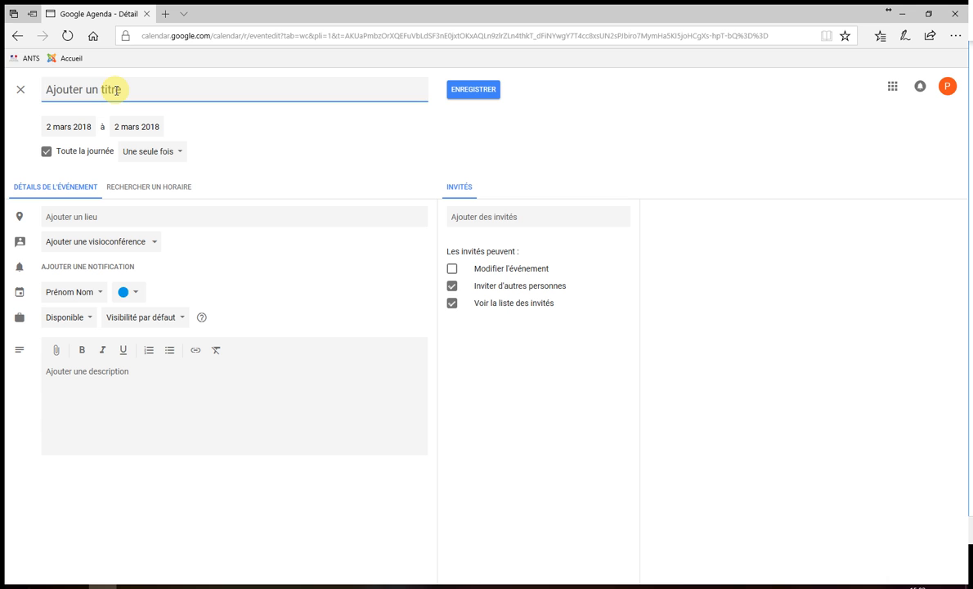
pyautogui.write("Téléphoner à quelqu'un")
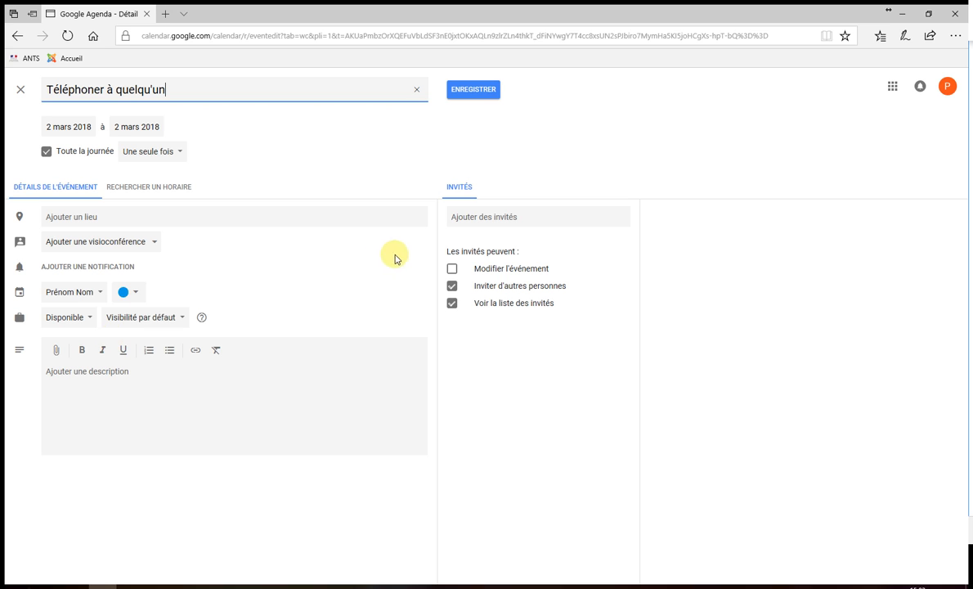
pyautogui.click(458, 91)
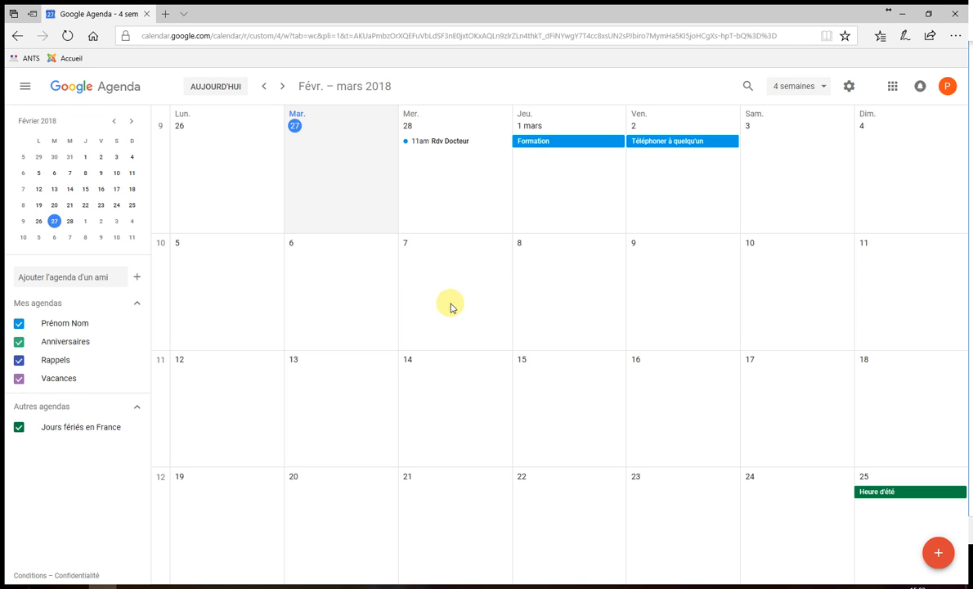
# Create an all-day event on 5 March 2018 with its full options, title it "Porquerolles" and set its end date to 7 March 2018
pyautogui.click(231, 302)
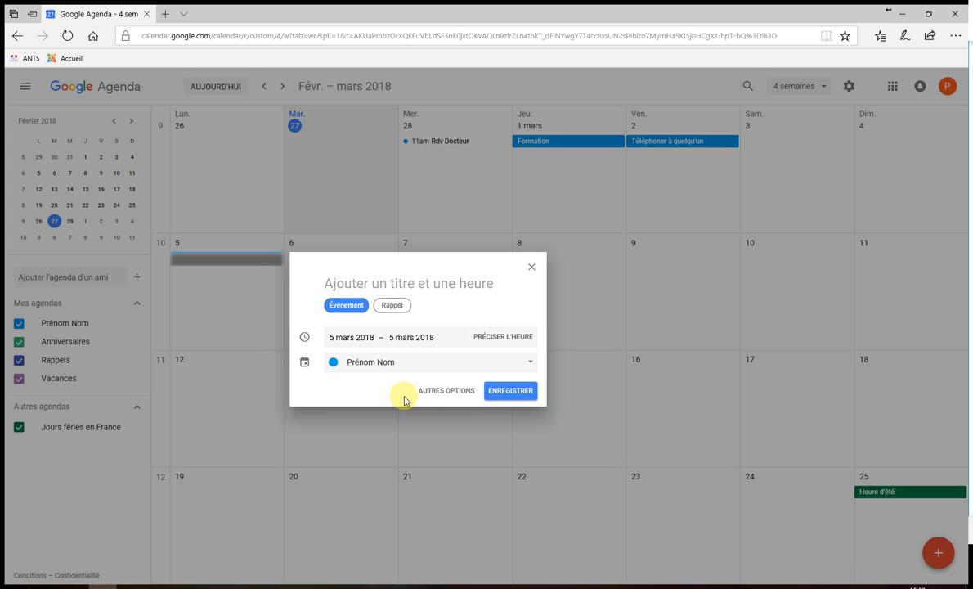
pyautogui.click(458, 391)
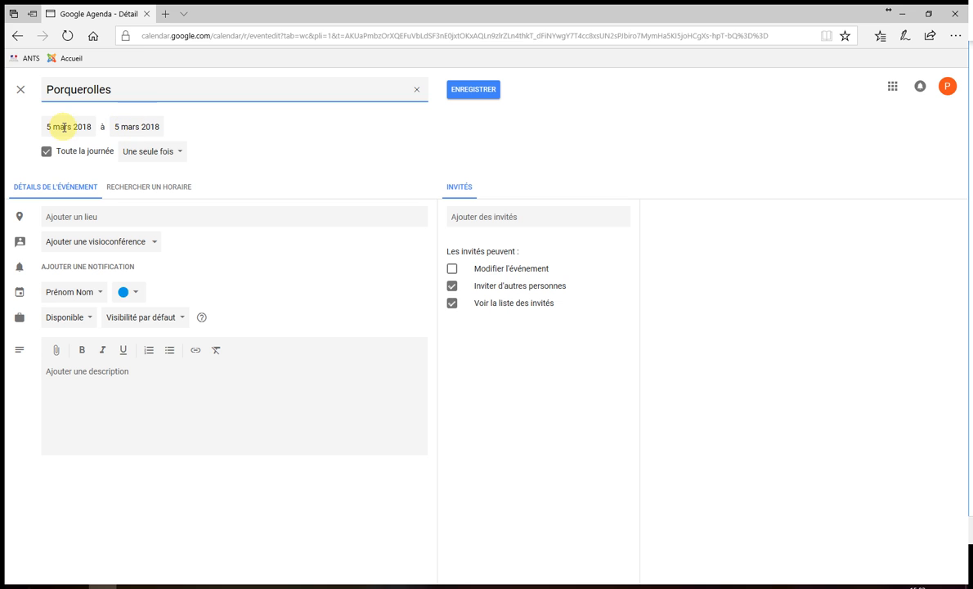
pyautogui.click(146, 127)
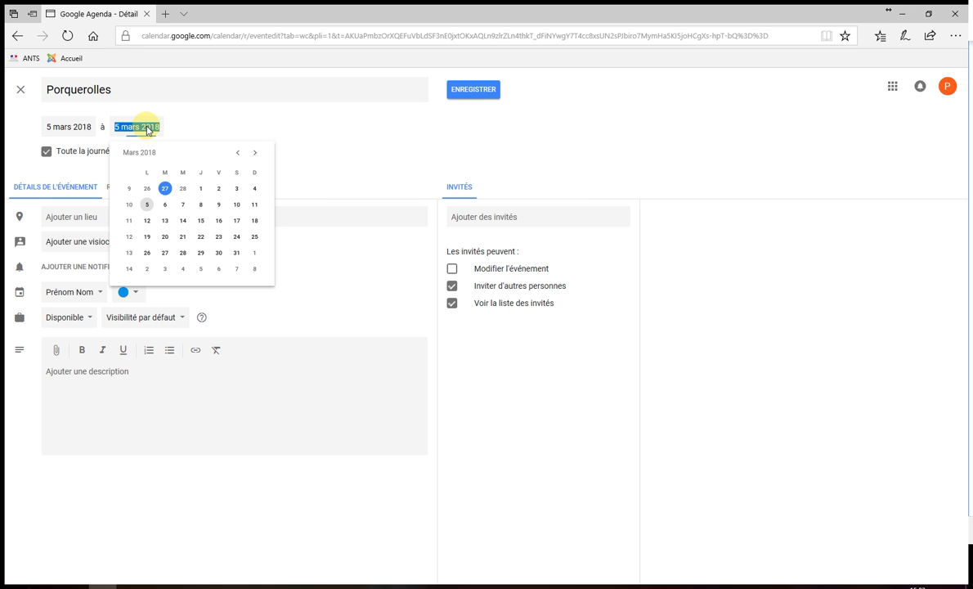
pyautogui.click(183, 205)
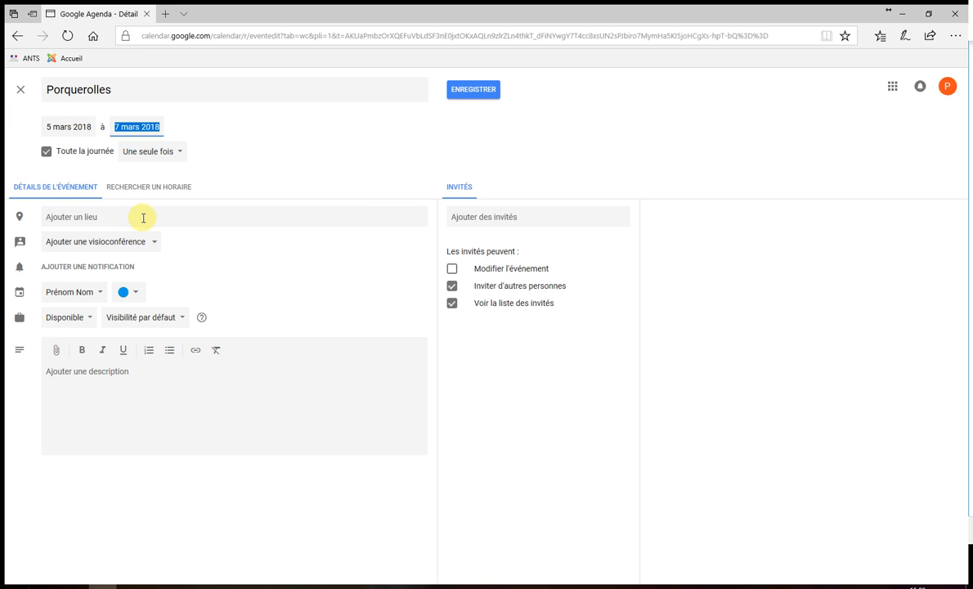
# Assign the Porquerolles event to the Vacances calendar and set its availability to Occupé
pyautogui.click(79, 297)
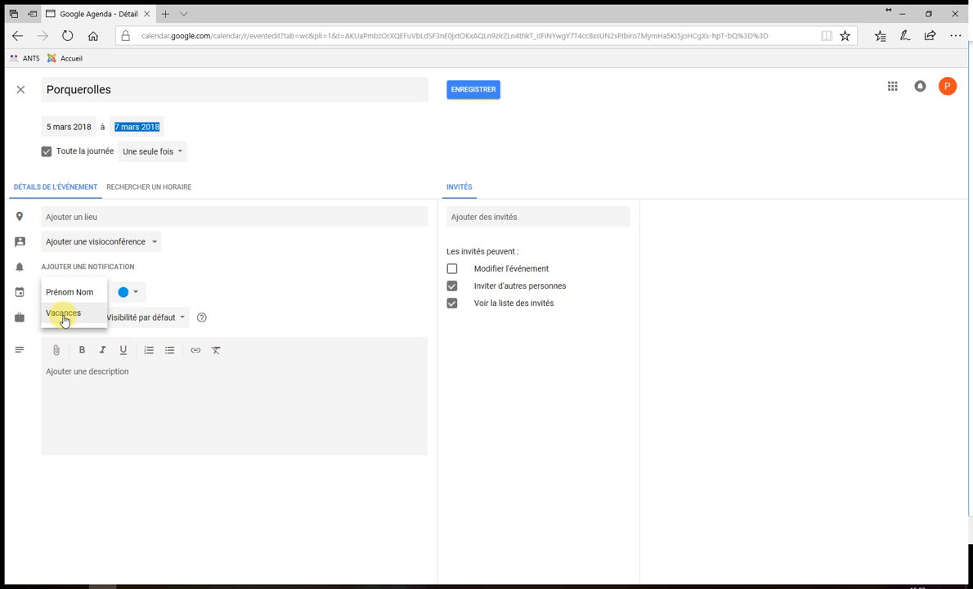
pyautogui.click(64, 316)
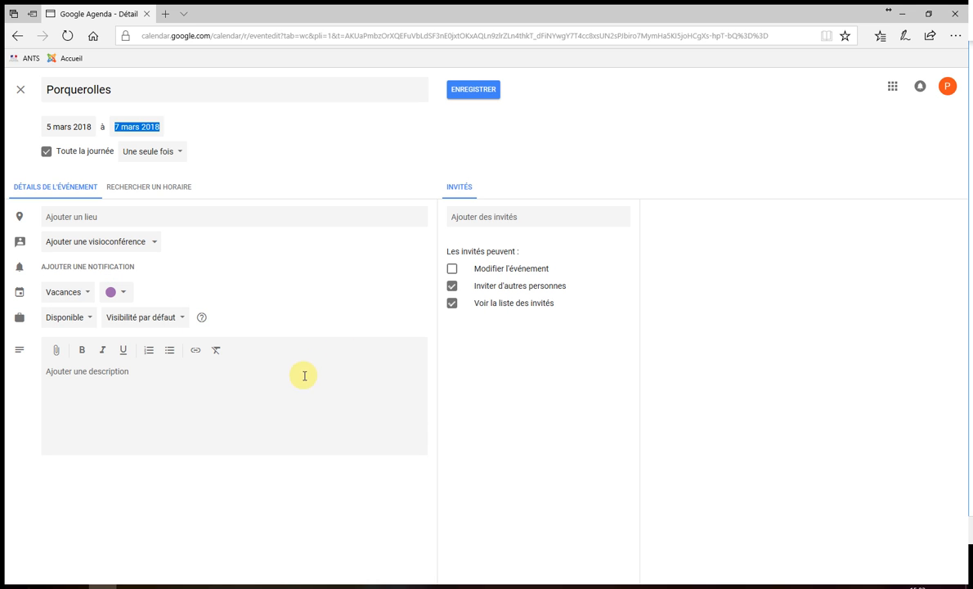
pyautogui.click(64, 316)
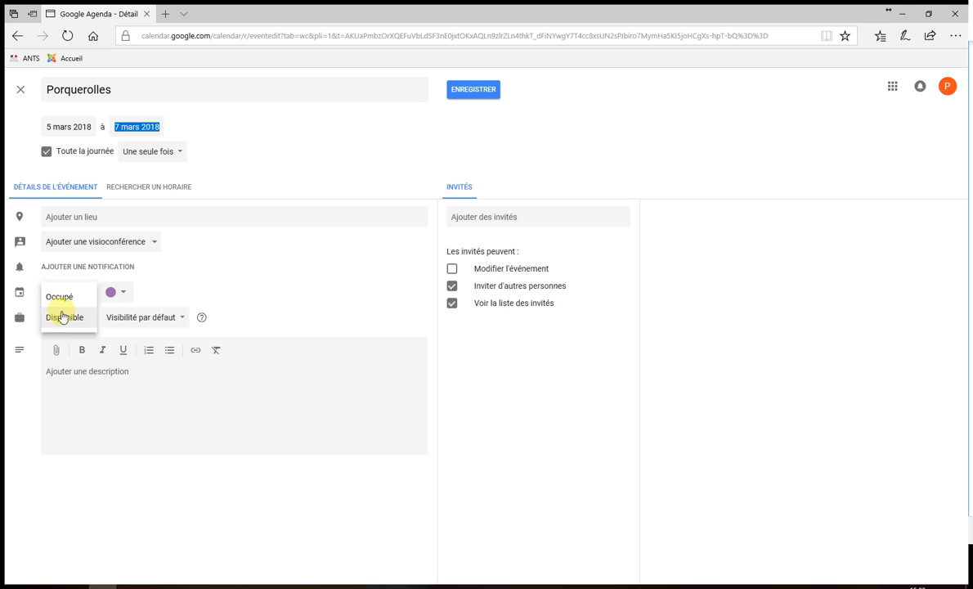
pyautogui.click(60, 296)
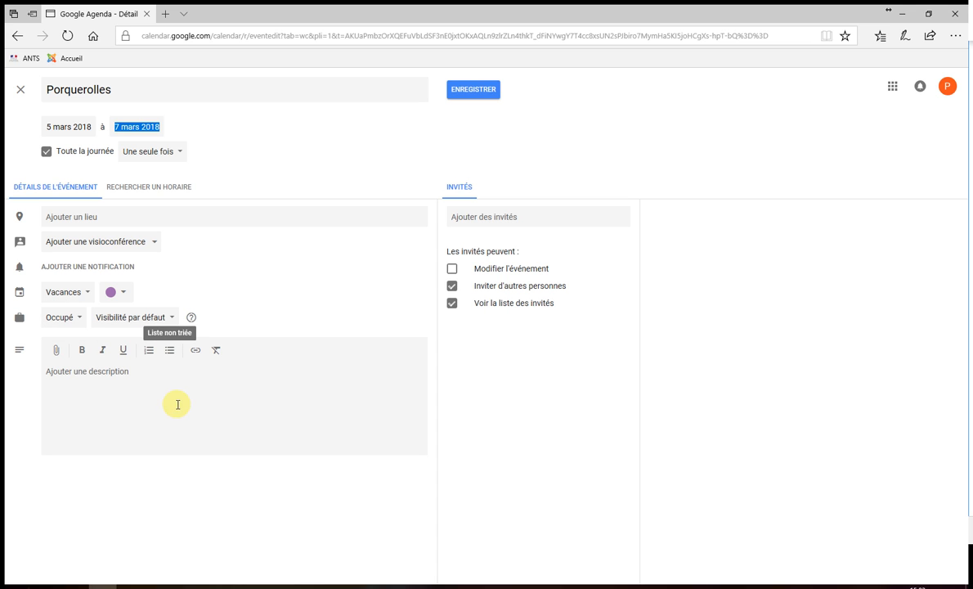
pyautogui.click(91, 394)
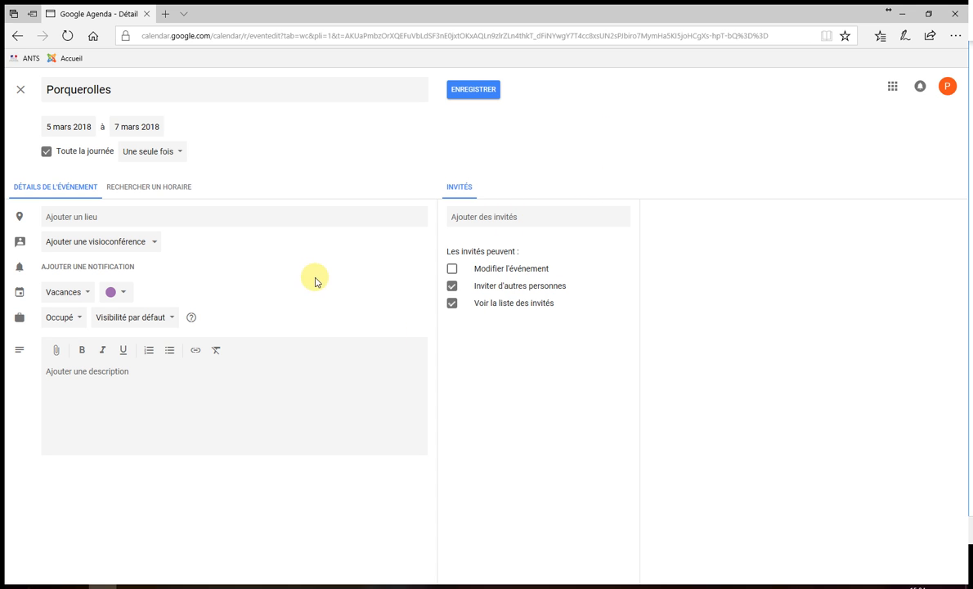
# Keep the Porquerolles event's recurrence at Une seule fois and save the event
pyautogui.click(171, 157)
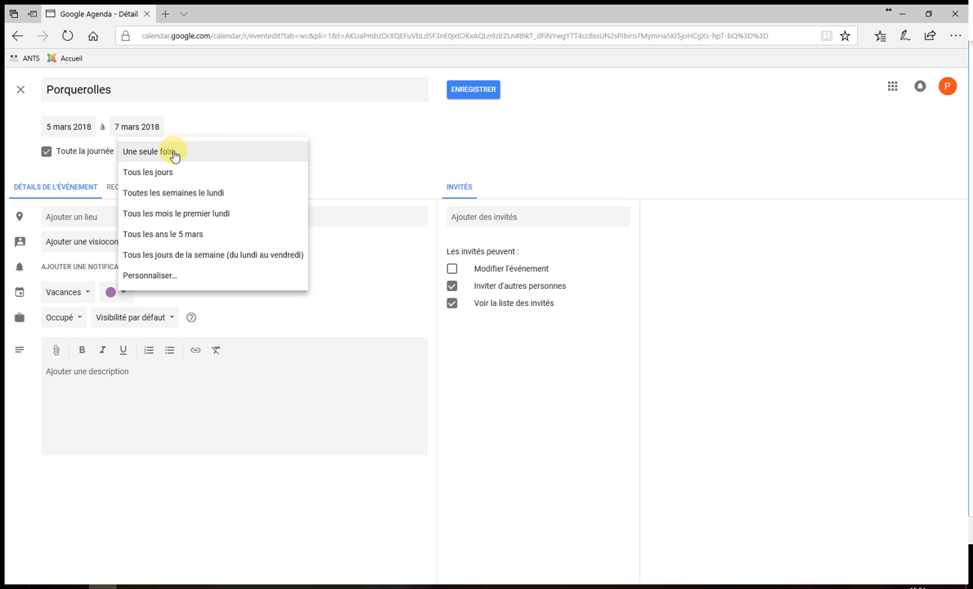
pyautogui.click(173, 156)
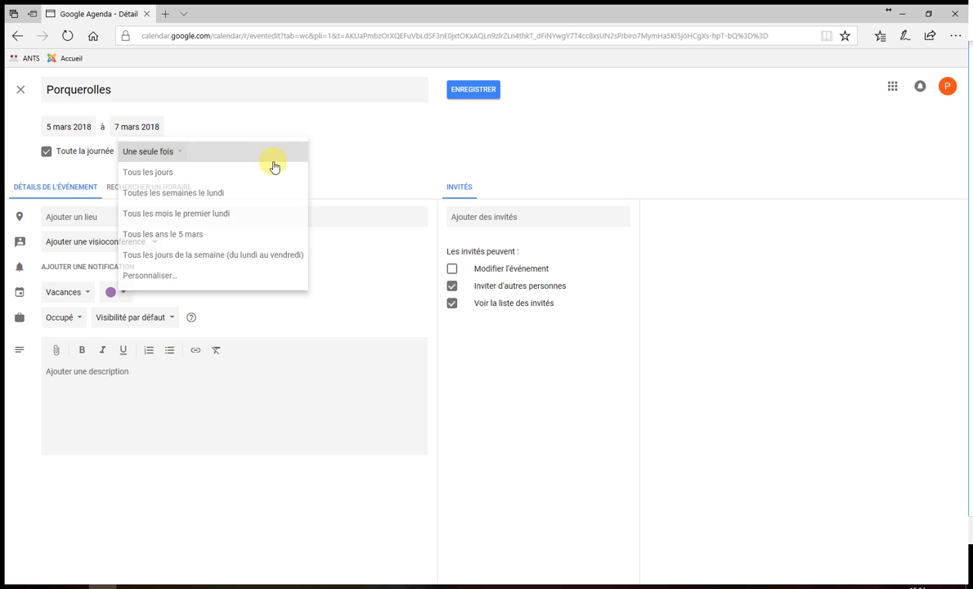
pyautogui.click(485, 92)
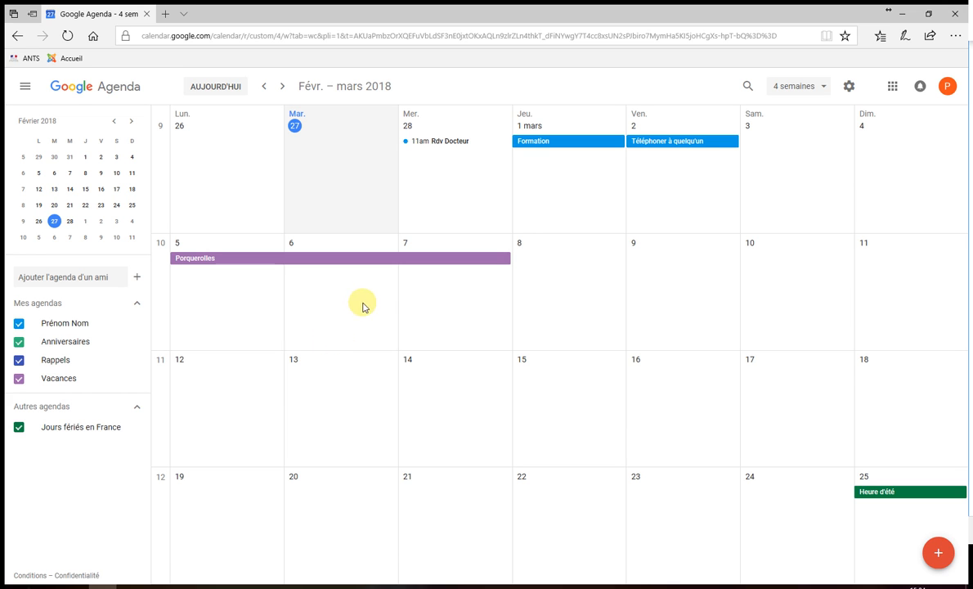
# Hide and show the main personal calendar's events, and do the same for the Vacances calendar
pyautogui.click(19, 324)
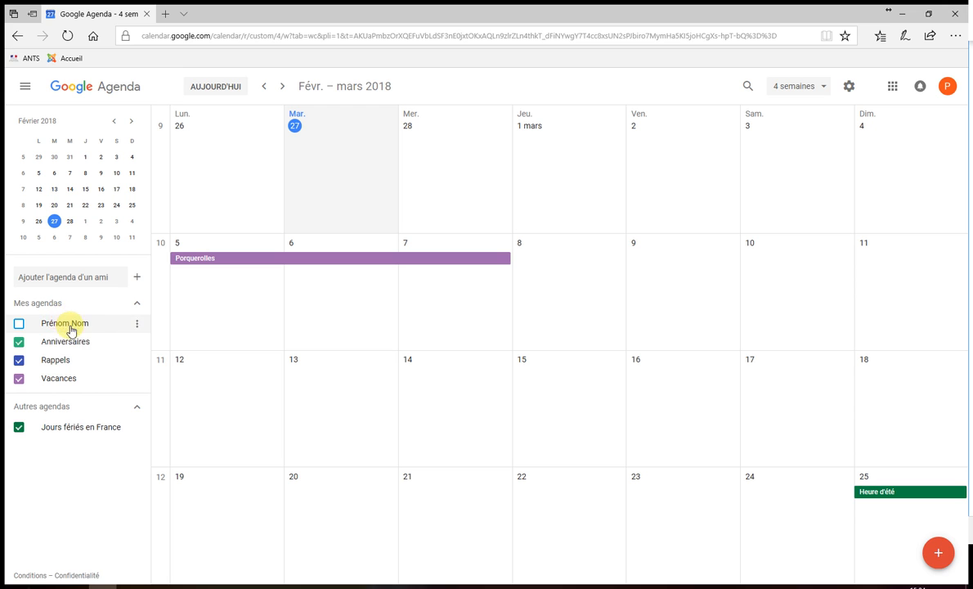
pyautogui.click(18, 326)
pyautogui.click(19, 380)
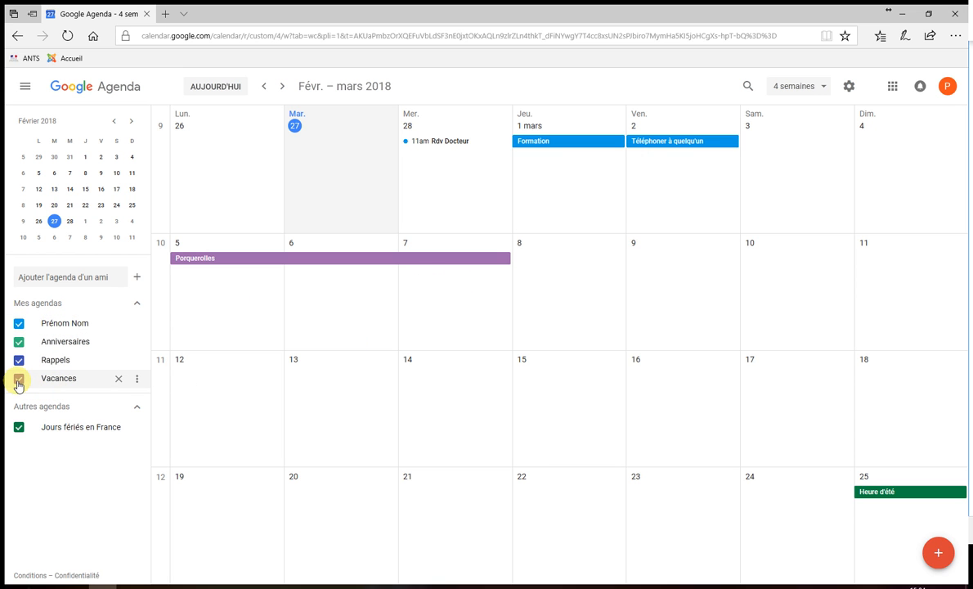
pyautogui.click(19, 380)
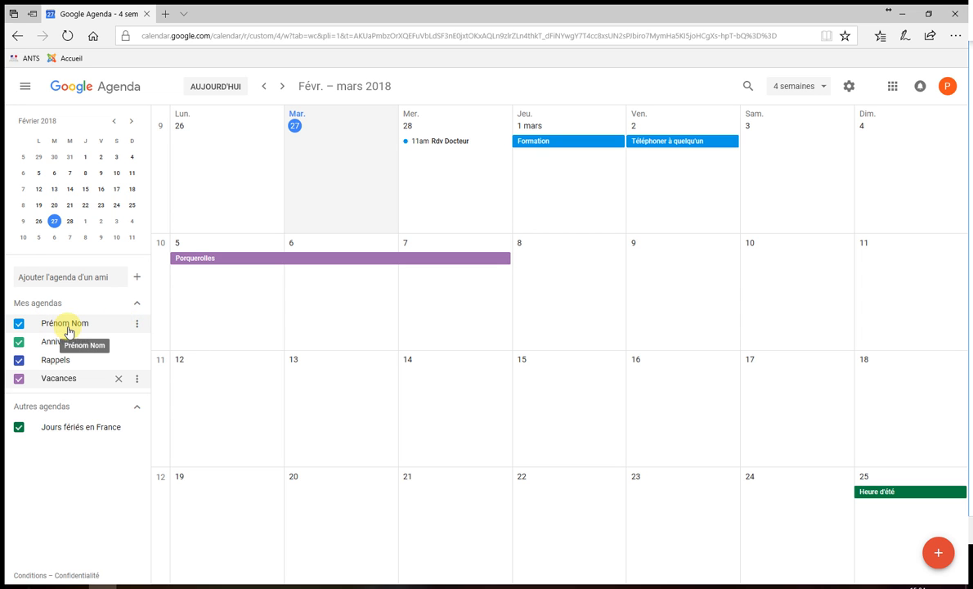
# Change the main personal calendar's colour to green and switch it back to blue
pyautogui.click(137, 325)
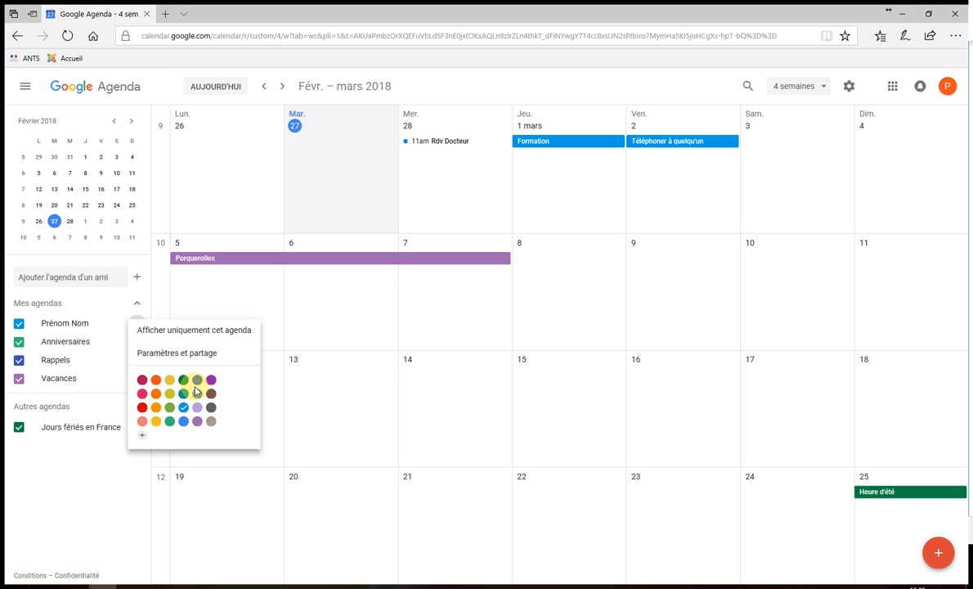
pyautogui.click(170, 421)
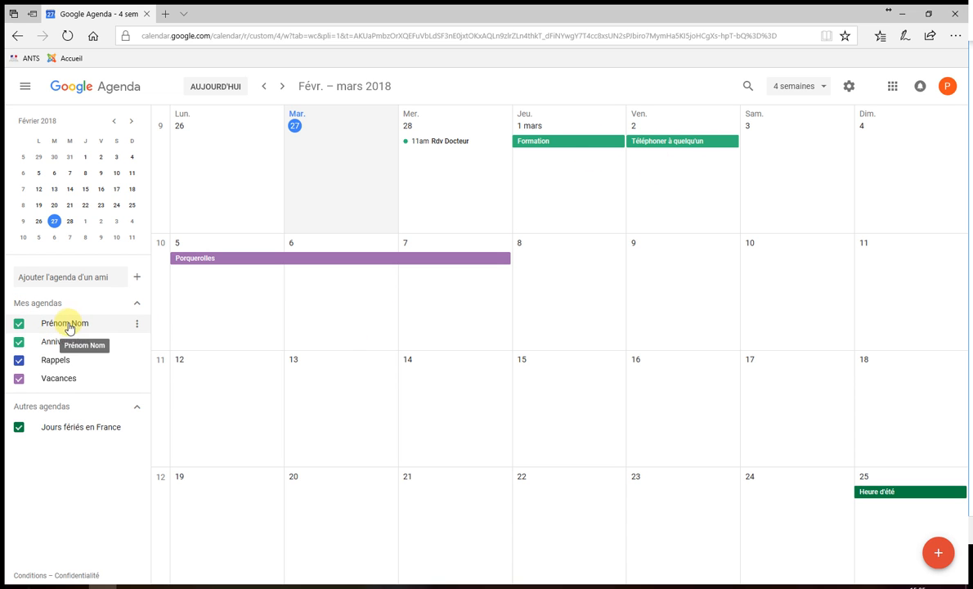
pyautogui.click(136, 326)
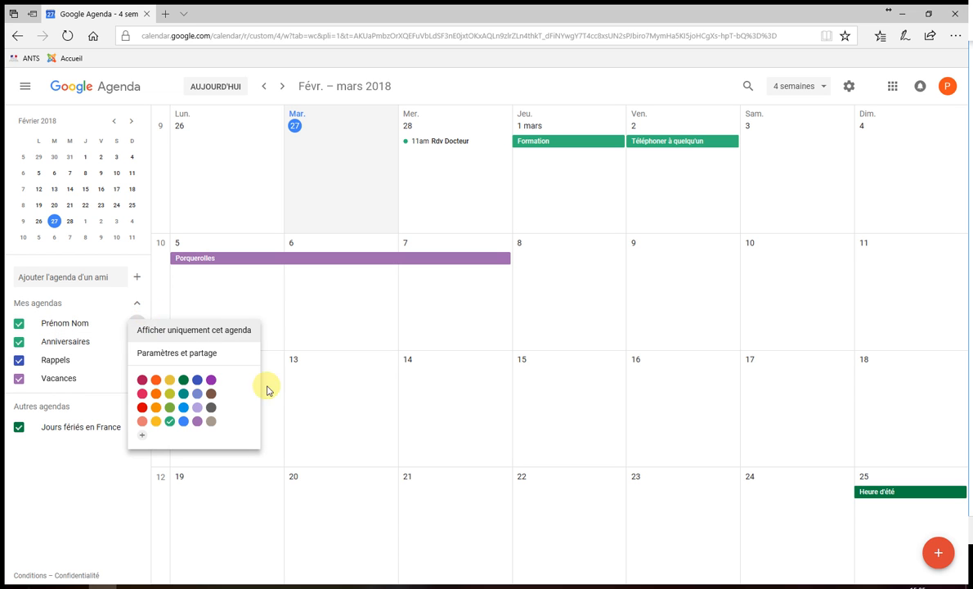
pyautogui.click(172, 382)
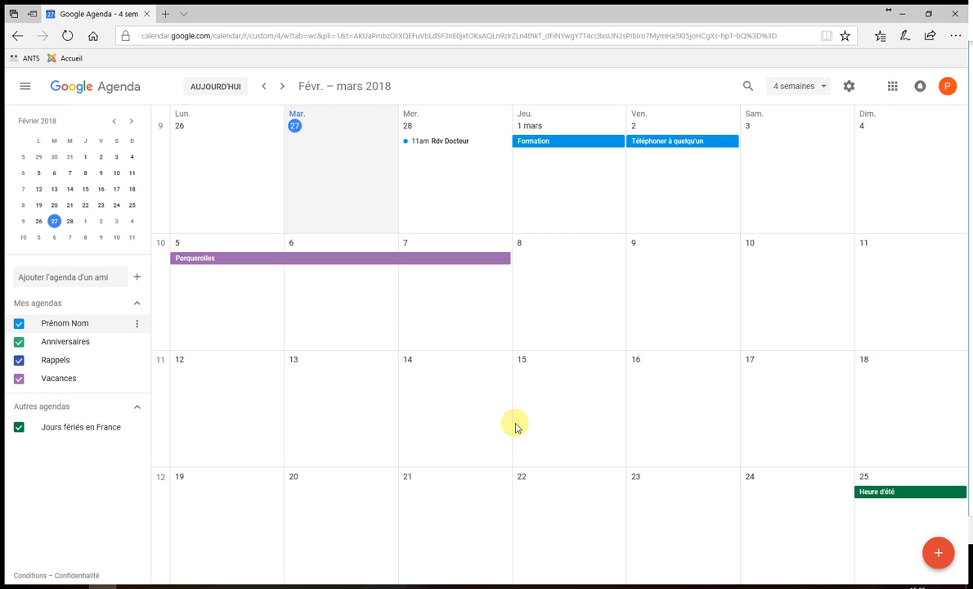
# Look through the general settings, including event settings, display options, and language and region, and return to the calendar
pyautogui.click(851, 92)
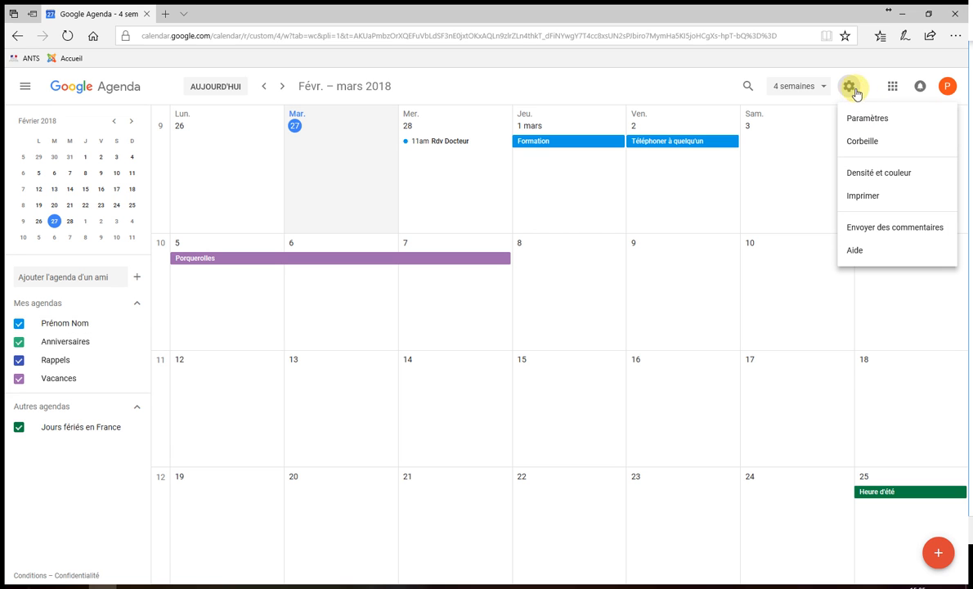
pyautogui.click(886, 119)
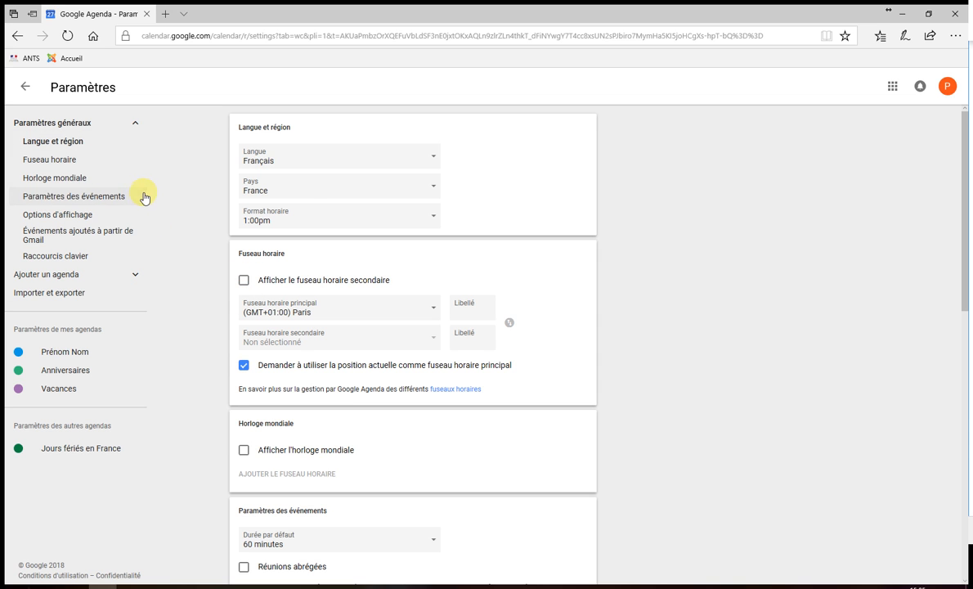
pyautogui.scroll(-3, 398, 323)
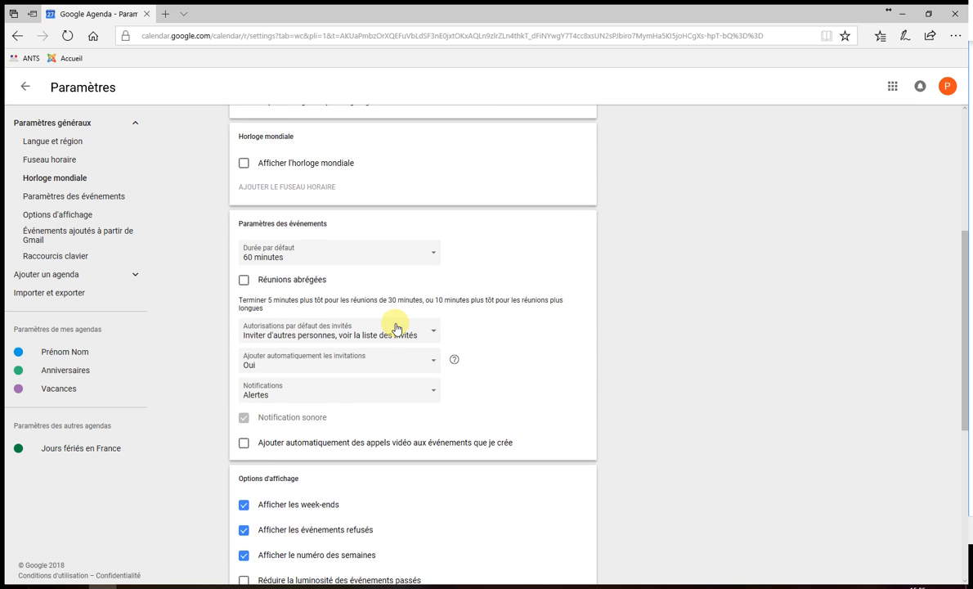
pyautogui.scroll(-4, 397, 327)
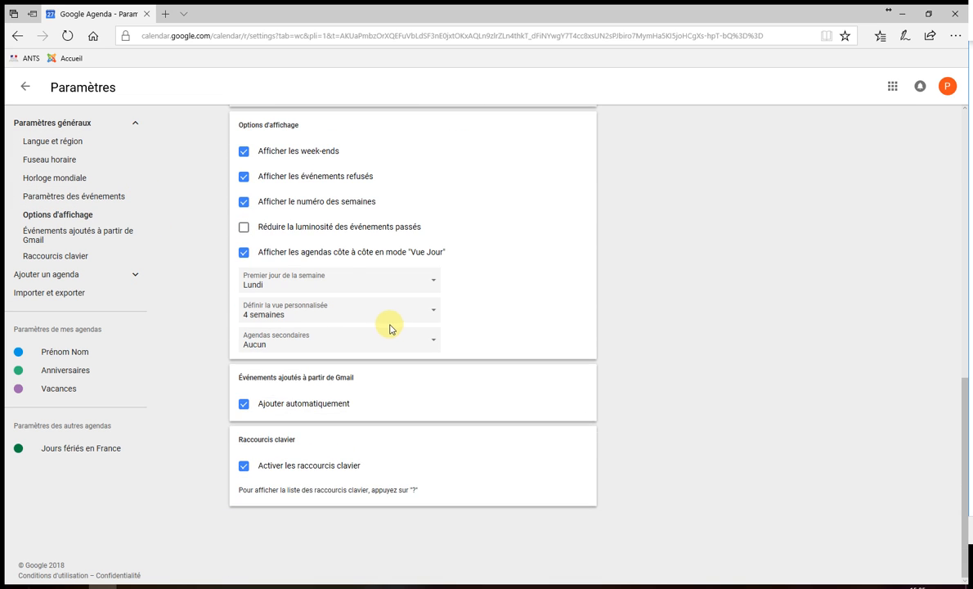
pyautogui.scroll(8, 387, 410)
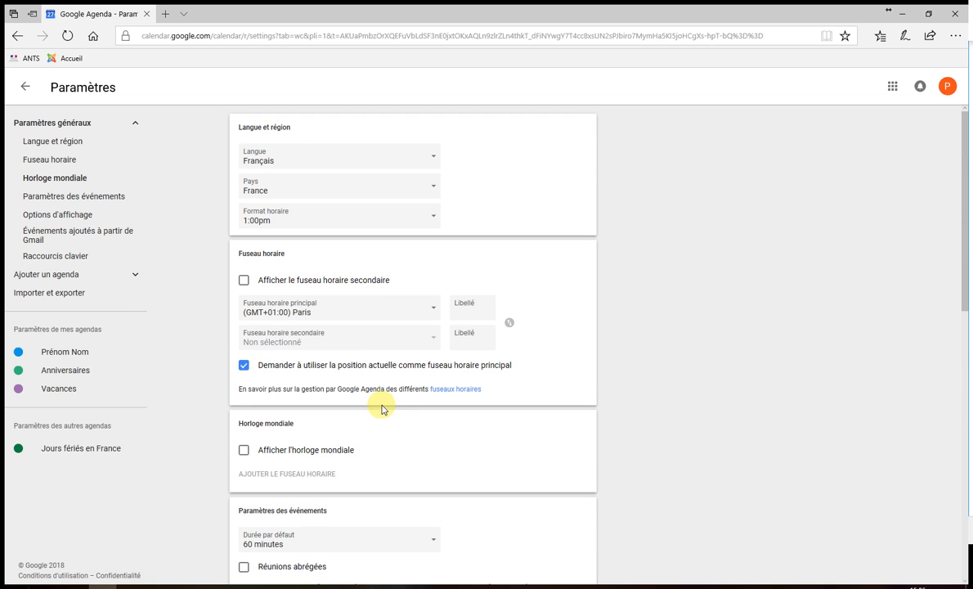
pyautogui.click(75, 197)
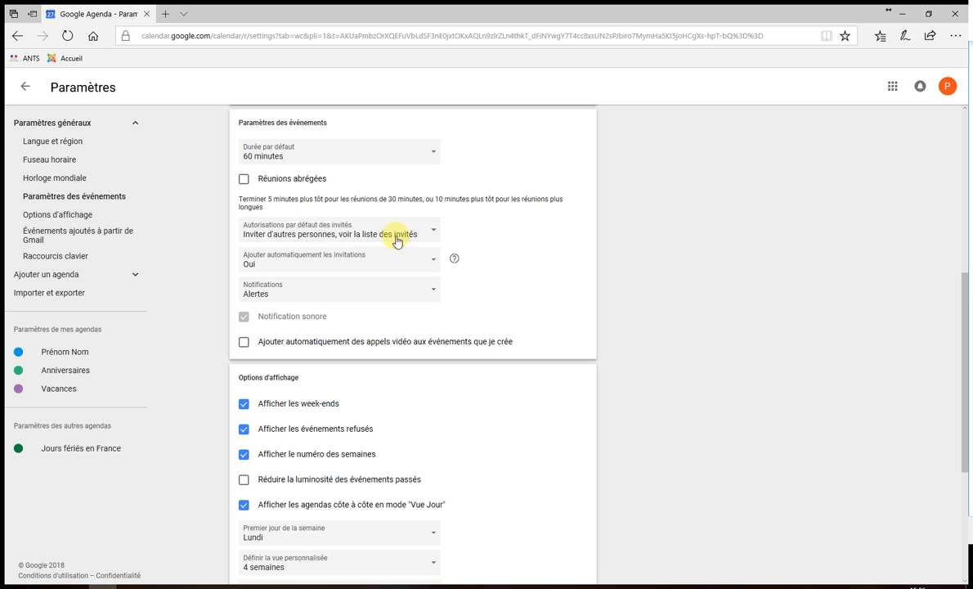
pyautogui.scroll(5, 630, 211)
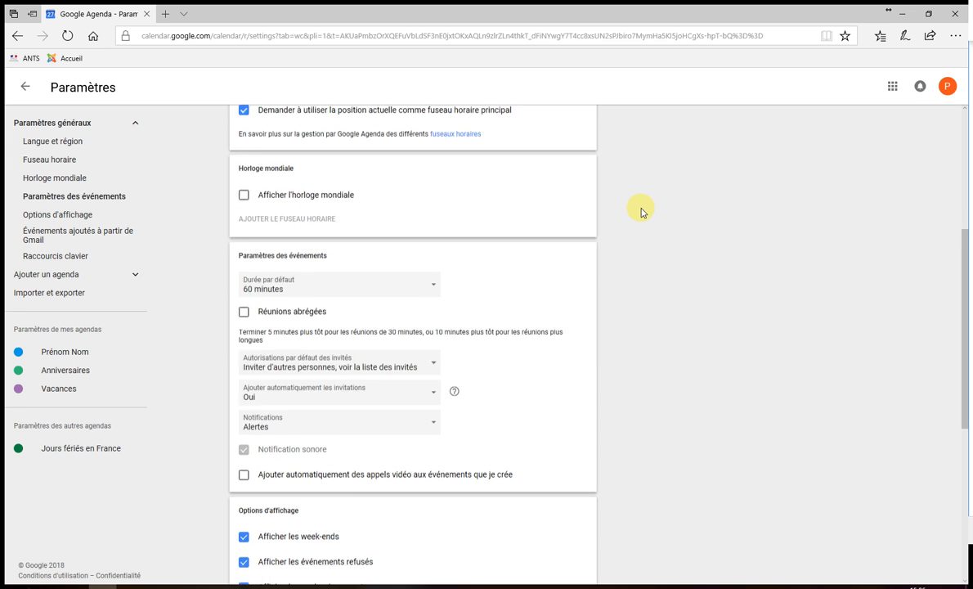
pyautogui.click(42, 139)
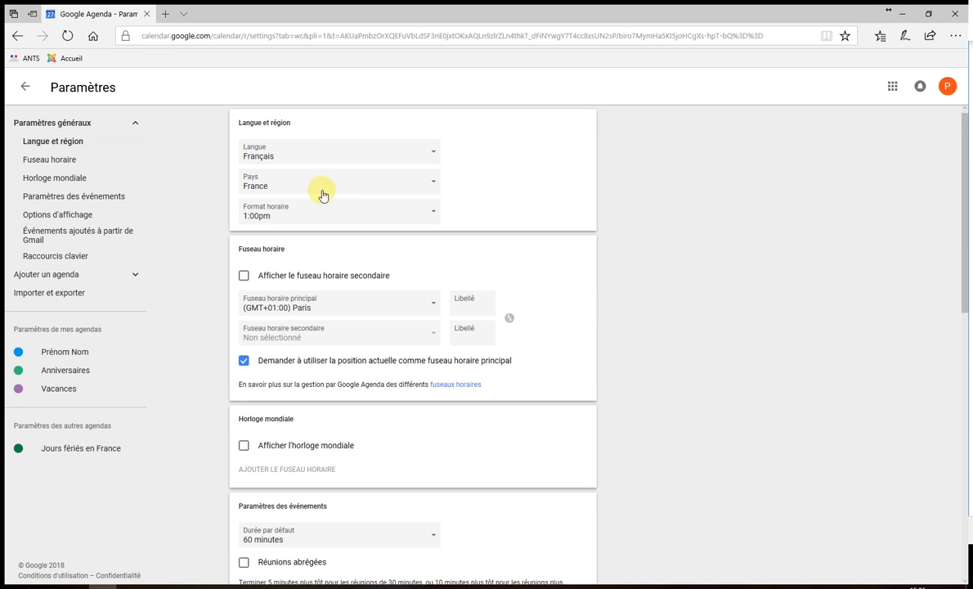
pyautogui.click(20, 86)
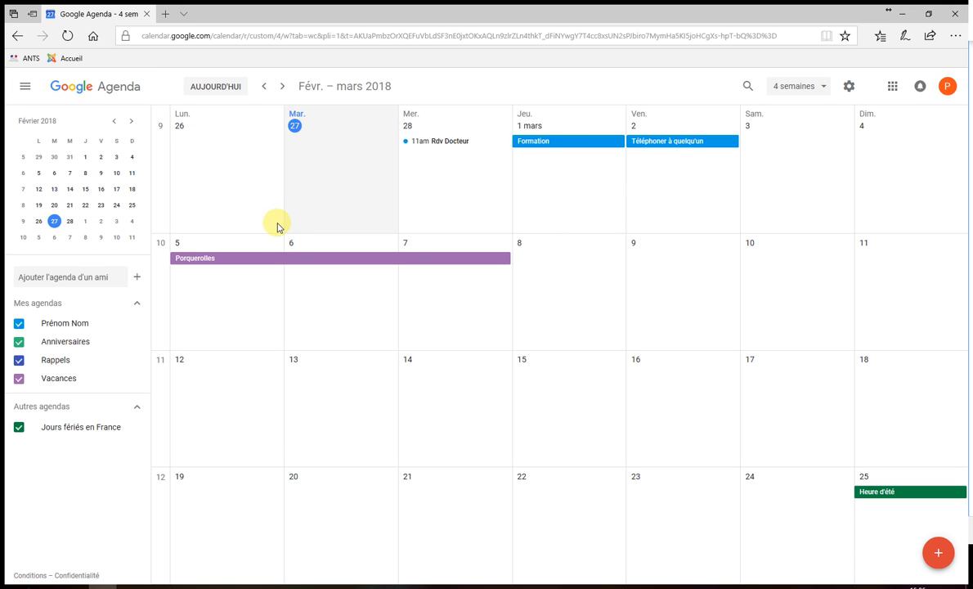
# Set the calendar's time format to 13:00 in the language and region settings and return to the calendar
pyautogui.click(851, 95)
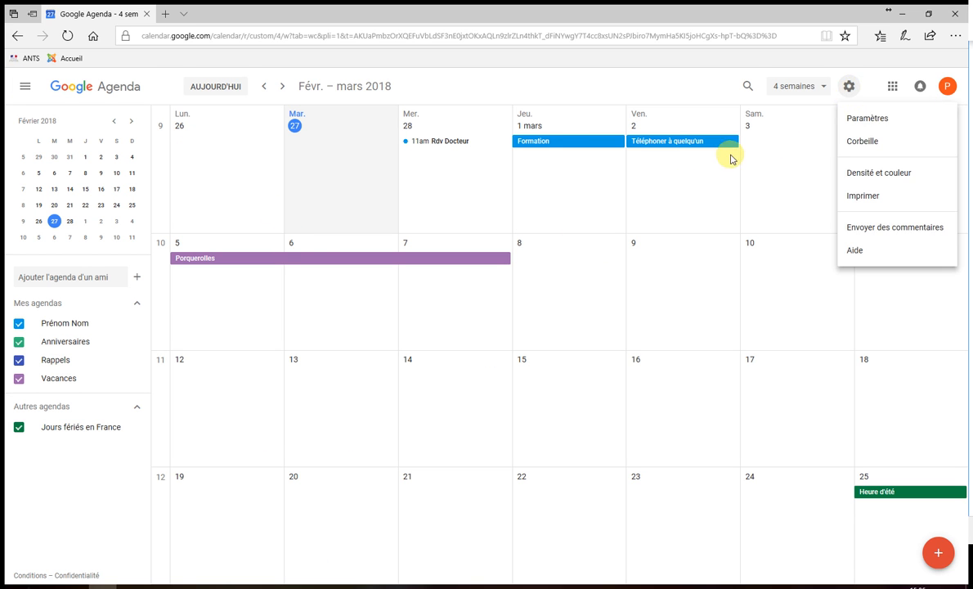
pyautogui.click(888, 124)
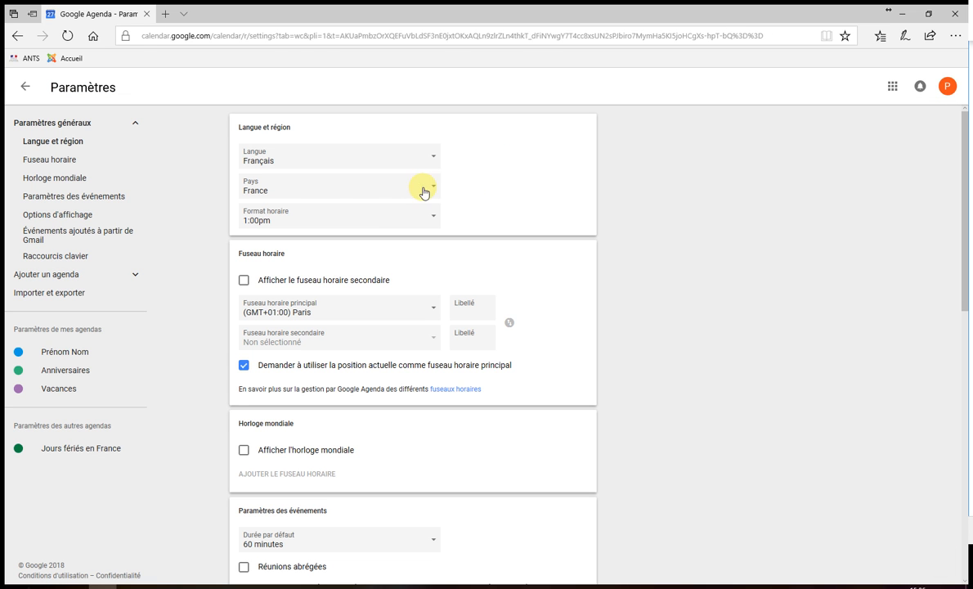
pyautogui.click(266, 220)
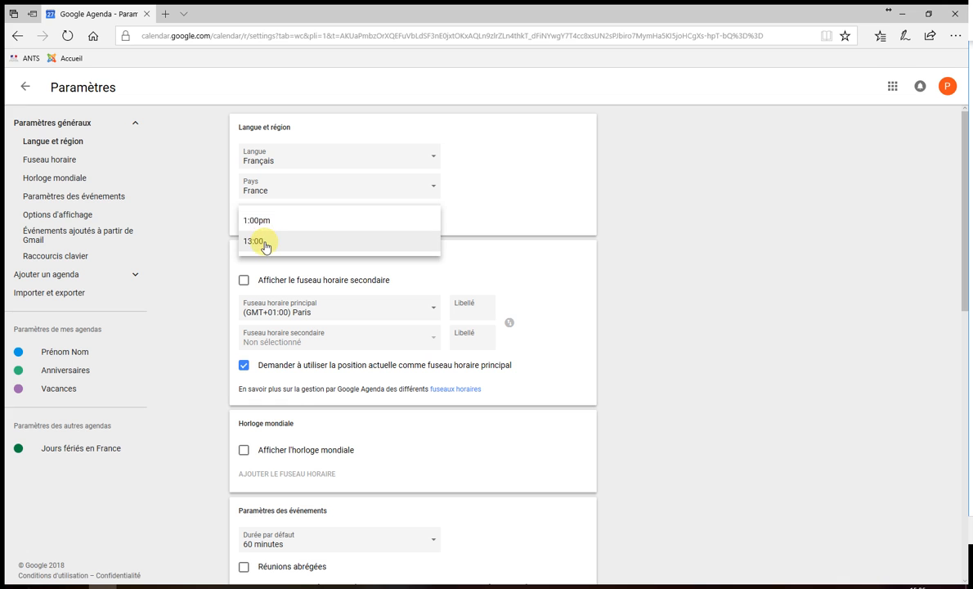
pyautogui.click(255, 241)
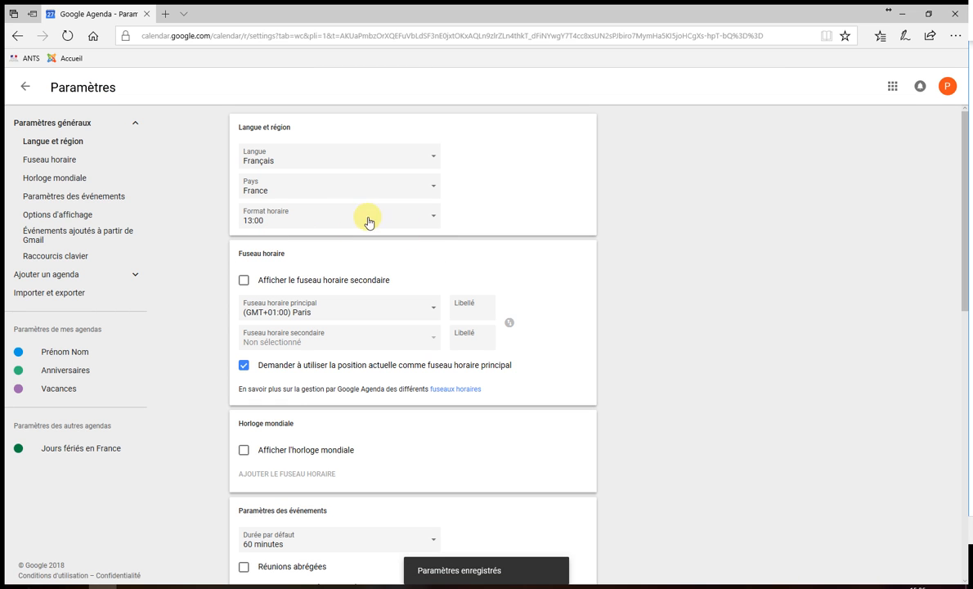
pyautogui.click(26, 85)
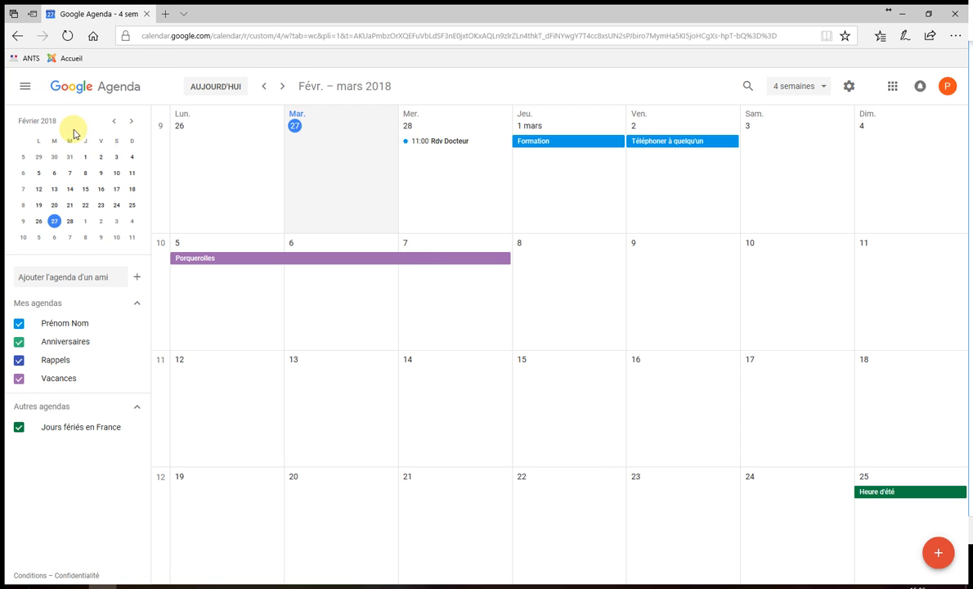
# Edit the Rdv Docteur event on 28 February to start at 14:00 and save it
pyautogui.click(428, 143)
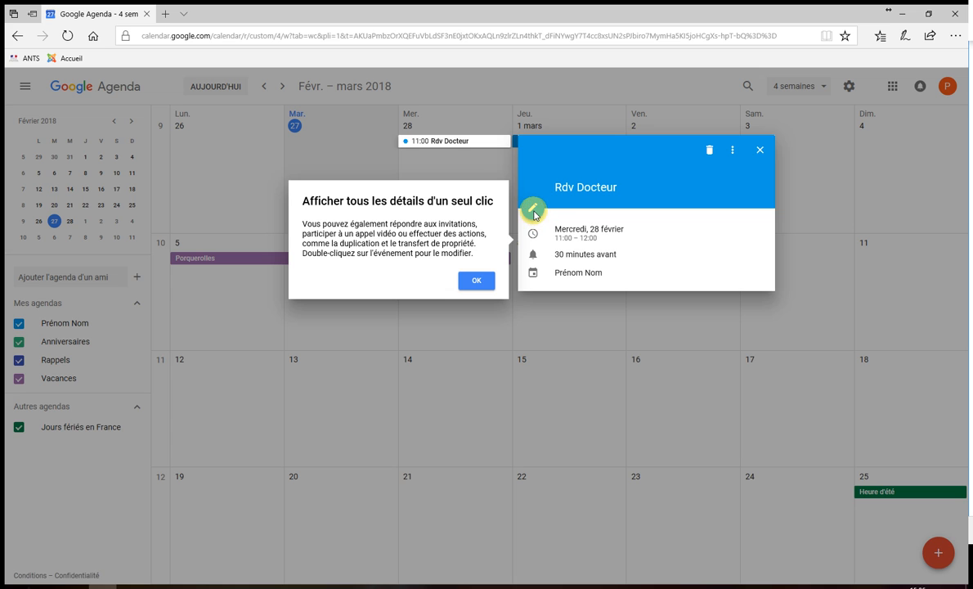
pyautogui.click(478, 279)
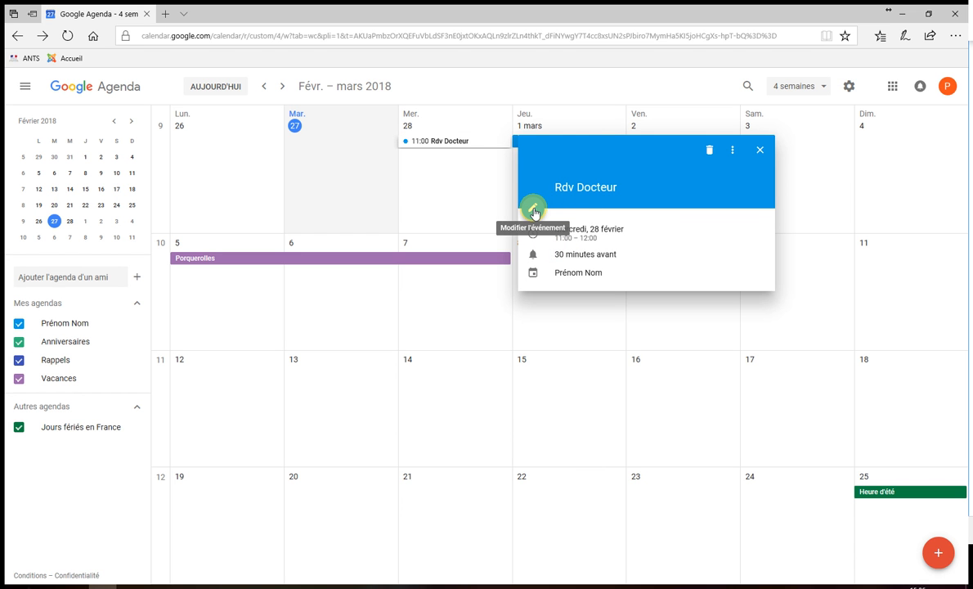
pyautogui.click(534, 211)
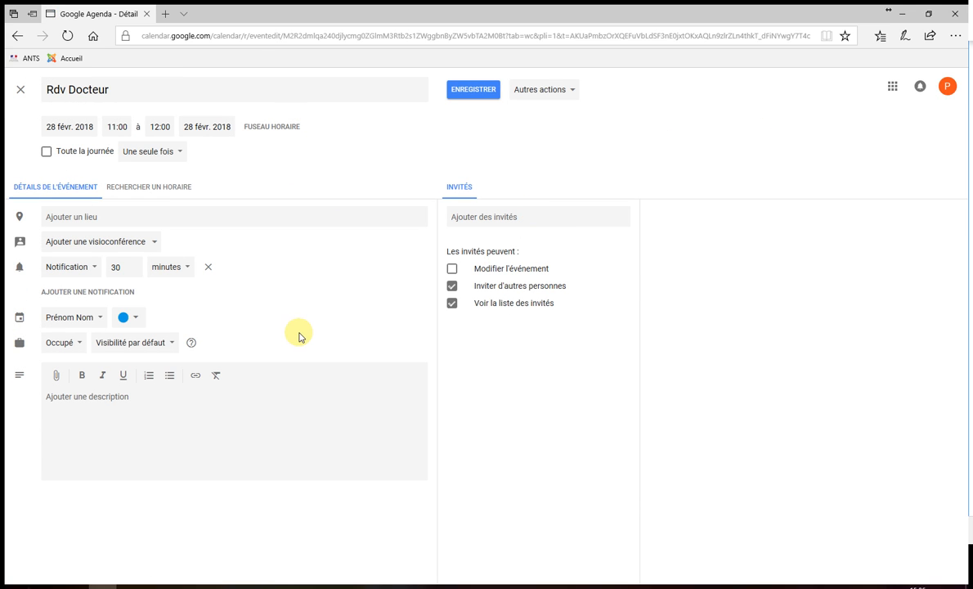
pyautogui.click(115, 126)
pyautogui.scroll(-3, 176, 214)
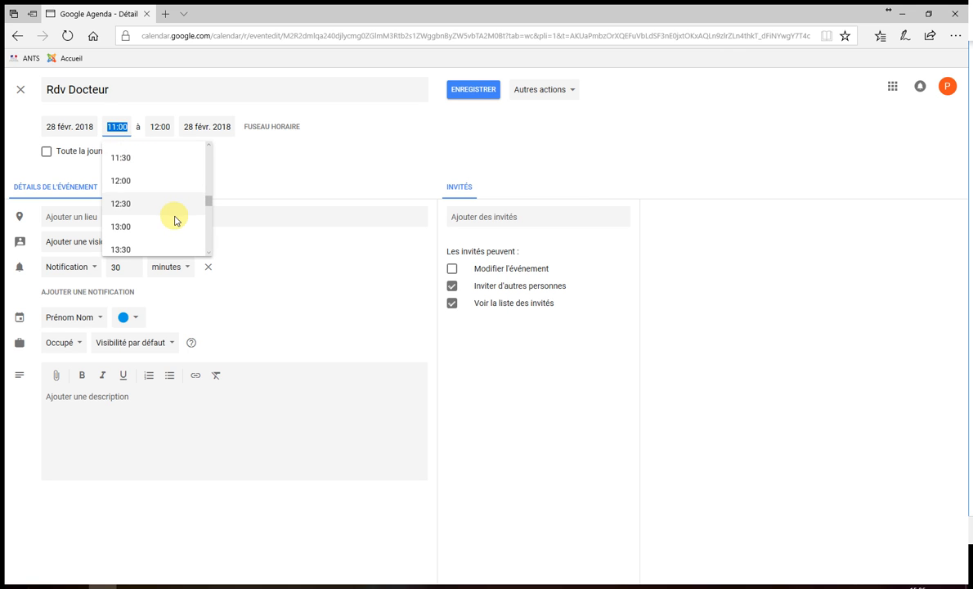
pyautogui.scroll(-1, 174, 218)
pyautogui.click(135, 217)
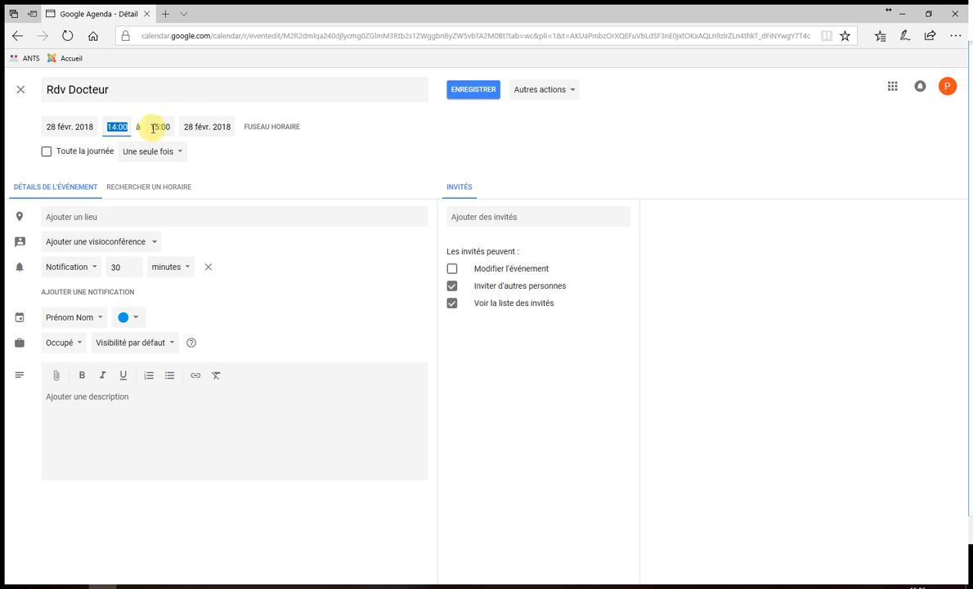
pyautogui.click(474, 92)
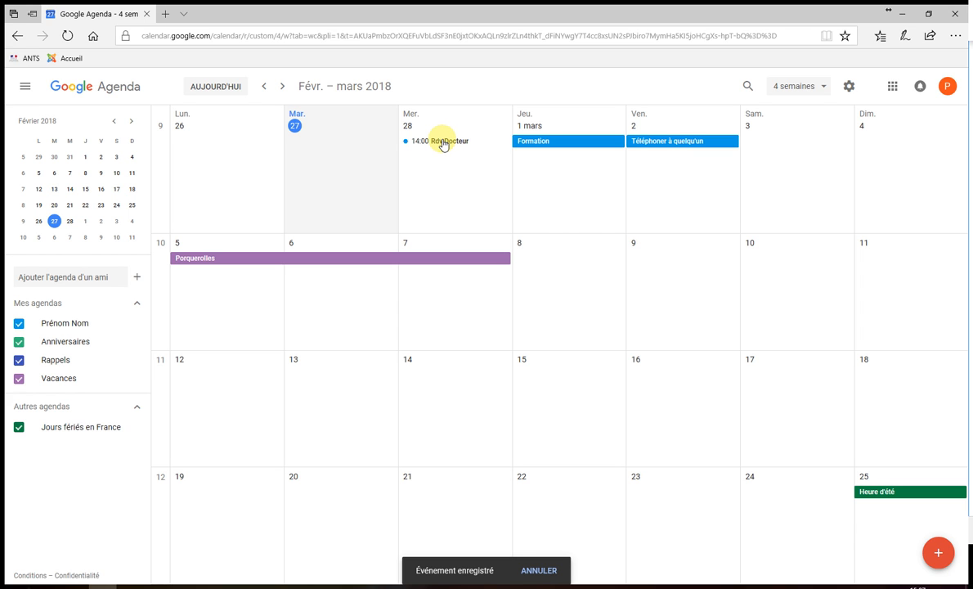
# Move the Rdv Docteur event from 28 February to Wednesday 14 March in the four-week view
pyautogui.click(444, 145)
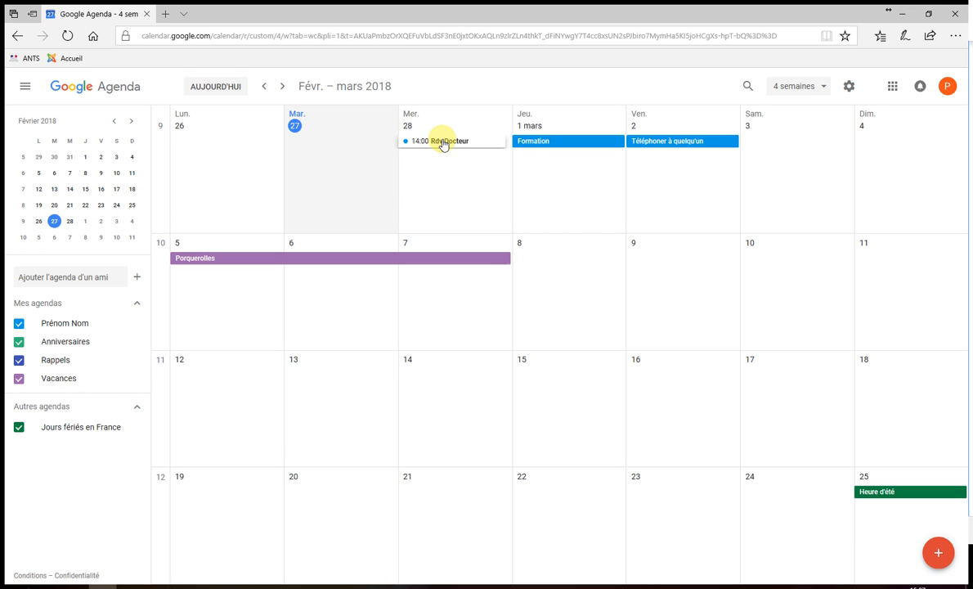
pyautogui.moveTo(442, 144); pyautogui.dragTo(452, 404)
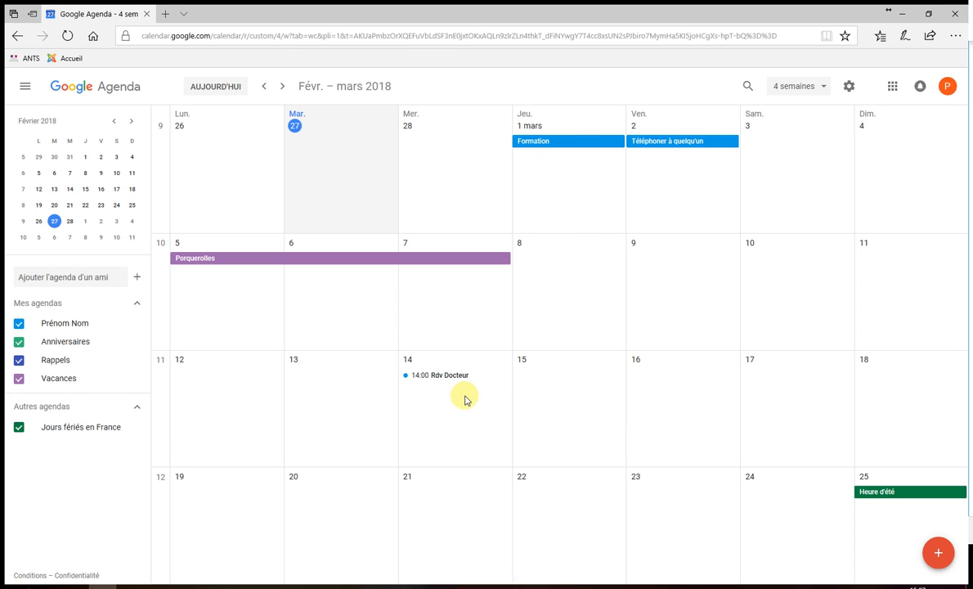